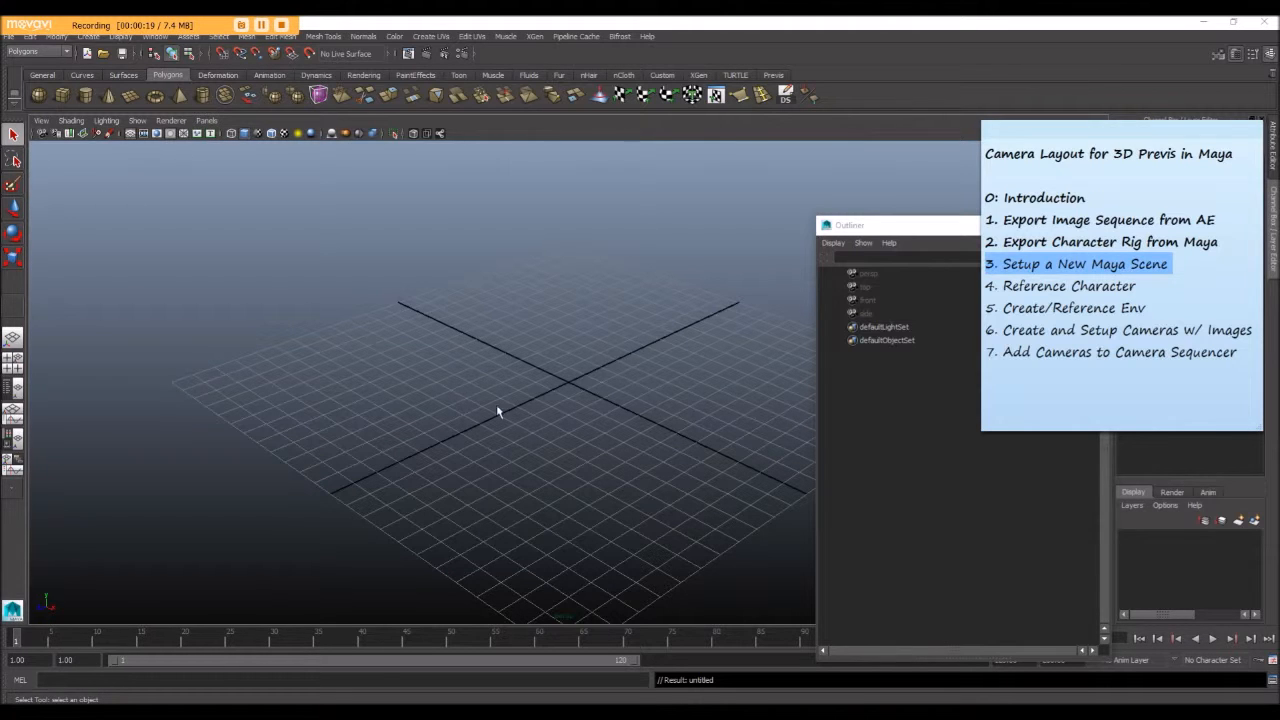
# - Start a new empty scene without keeping the current one
pyautogui.moveTo(436, 404)
pyautogui.keyDown('alt'); pyautogui.mouseDown()
pyautogui.moveTo(431, 369)
pyautogui.moveTo(445, 385)
pyautogui.mouseUp(); pyautogui.keyUp('alt')
pyautogui.click(8, 37)
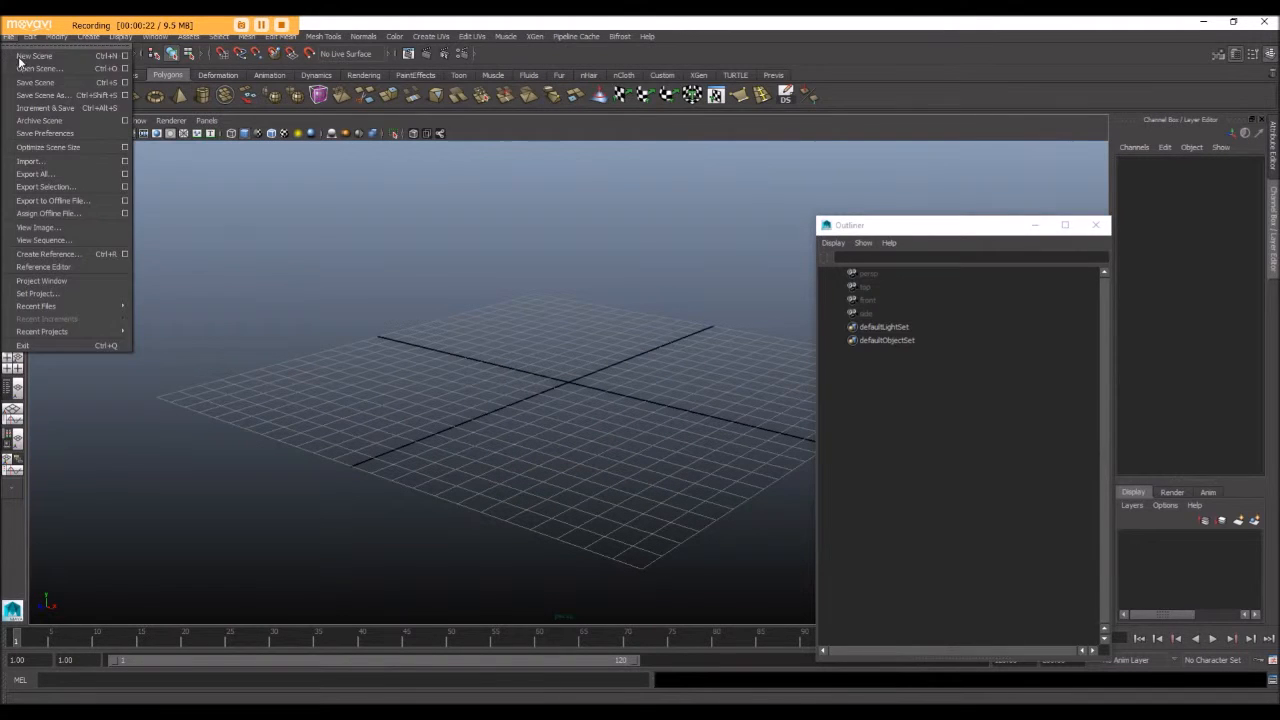
pyautogui.click(14, 51)
pyautogui.click(641, 372)
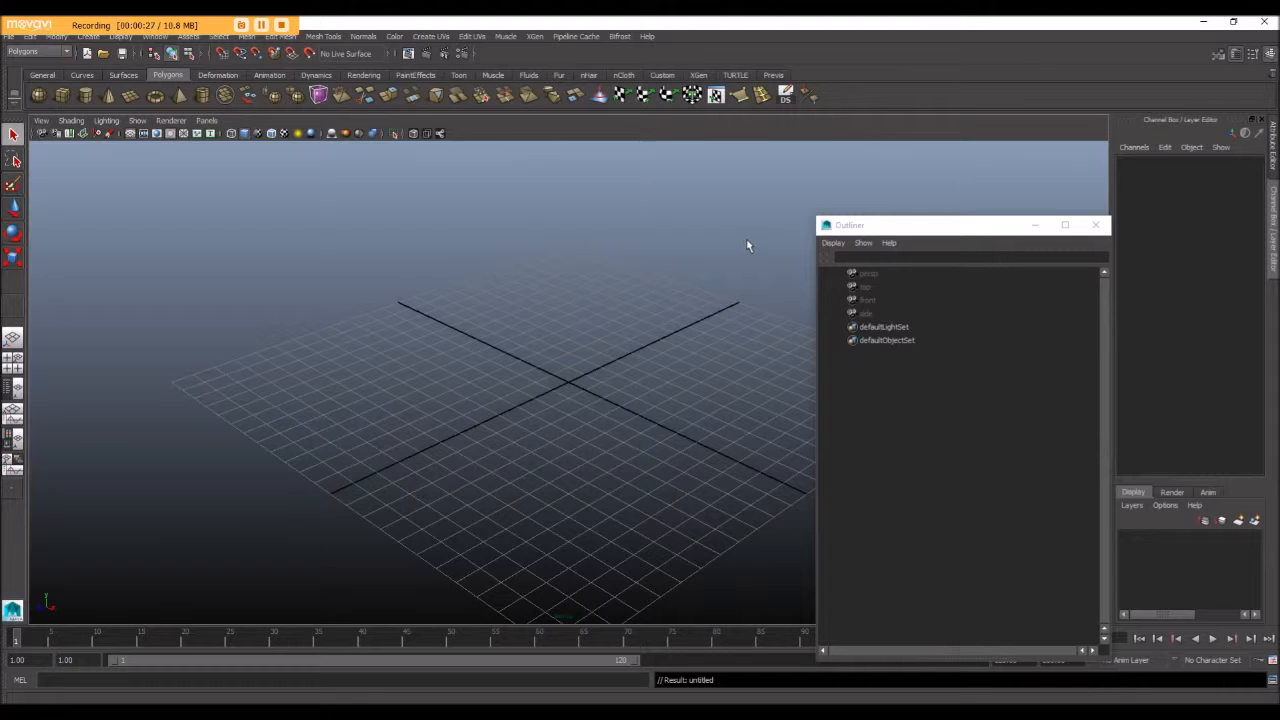
# - Set the linear working unit to meter in the application preferences and save them
pyautogui.click(155, 37)
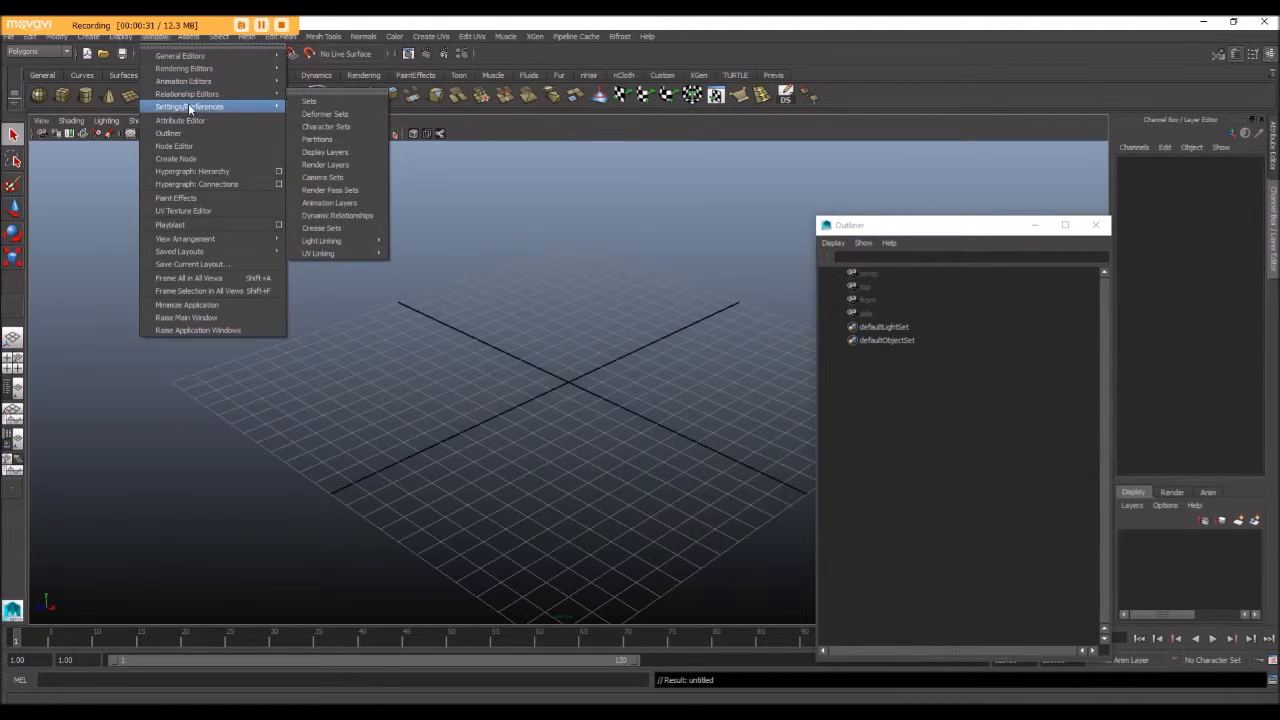
pyautogui.moveTo(190, 107)
pyautogui.click(330, 113)
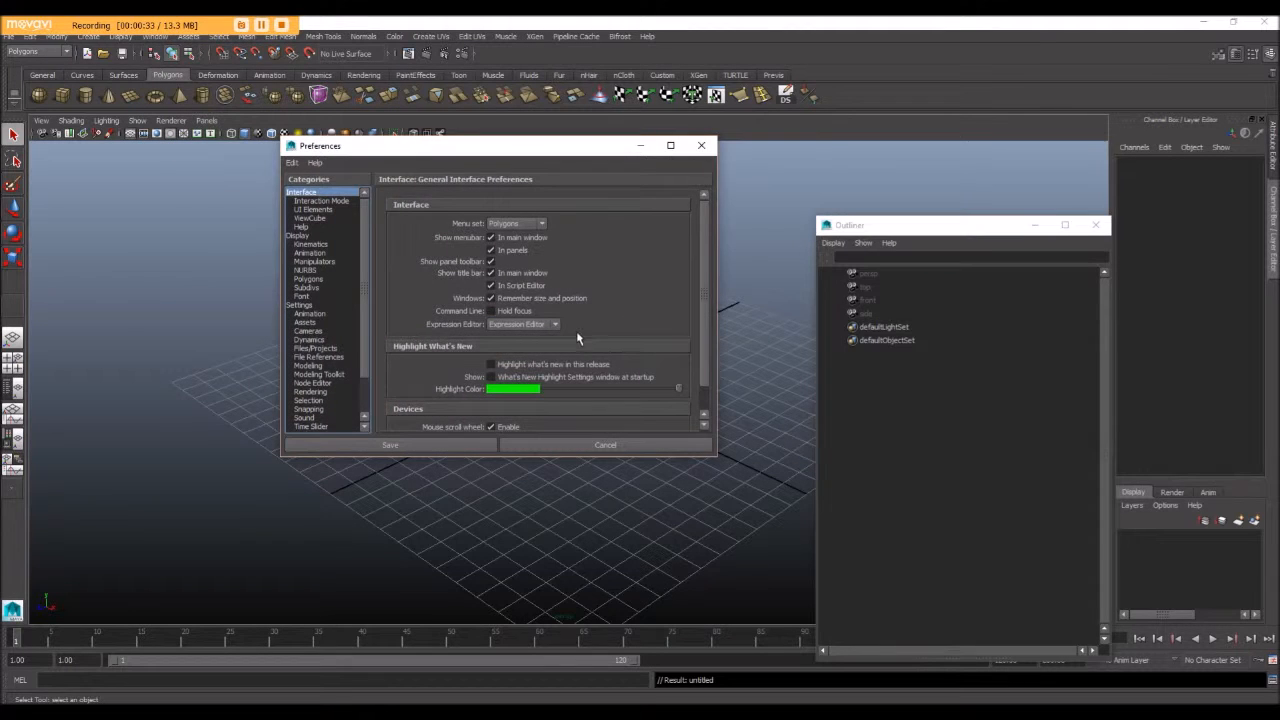
pyautogui.click(302, 305)
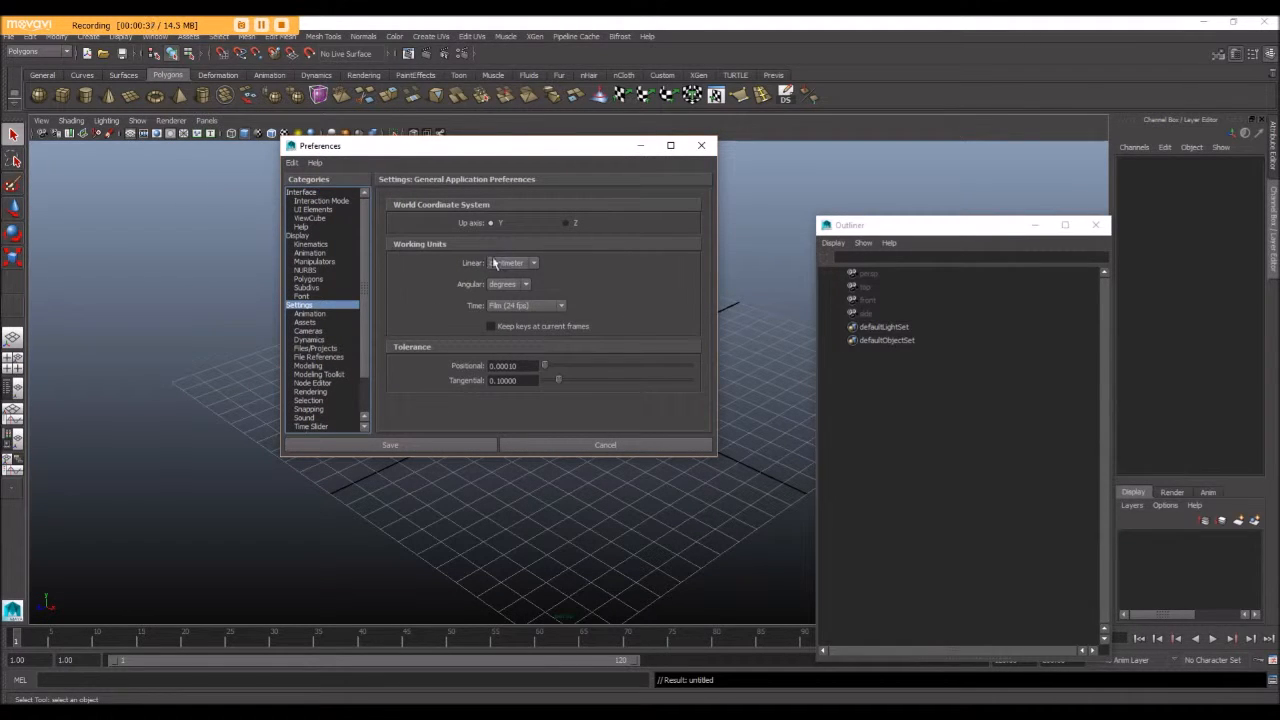
pyautogui.click(504, 265)
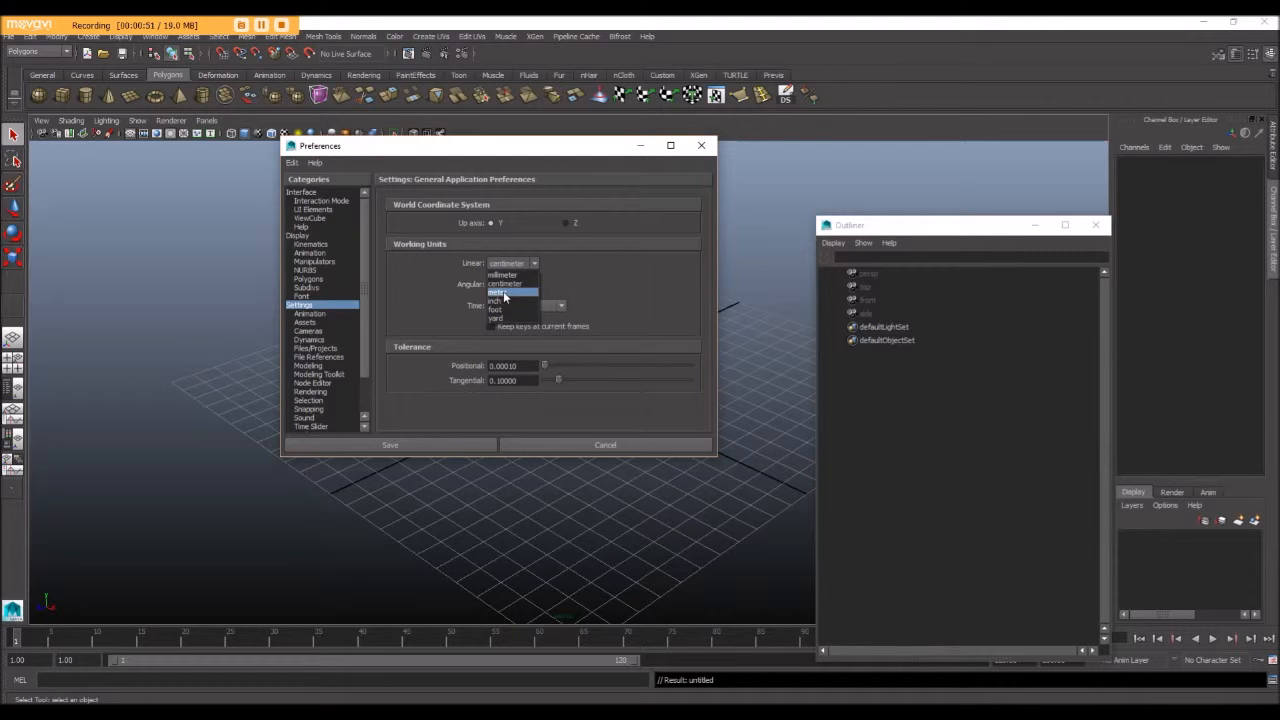
pyautogui.click(505, 293)
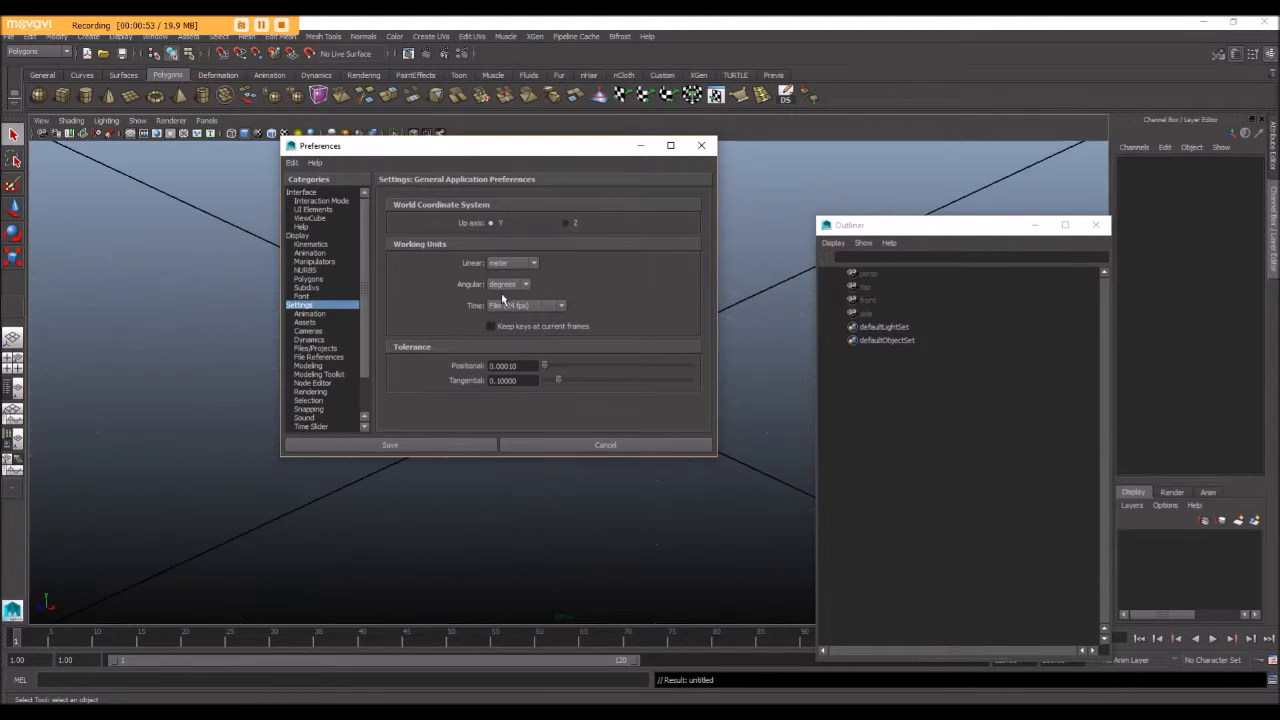
pyautogui.click(395, 445)
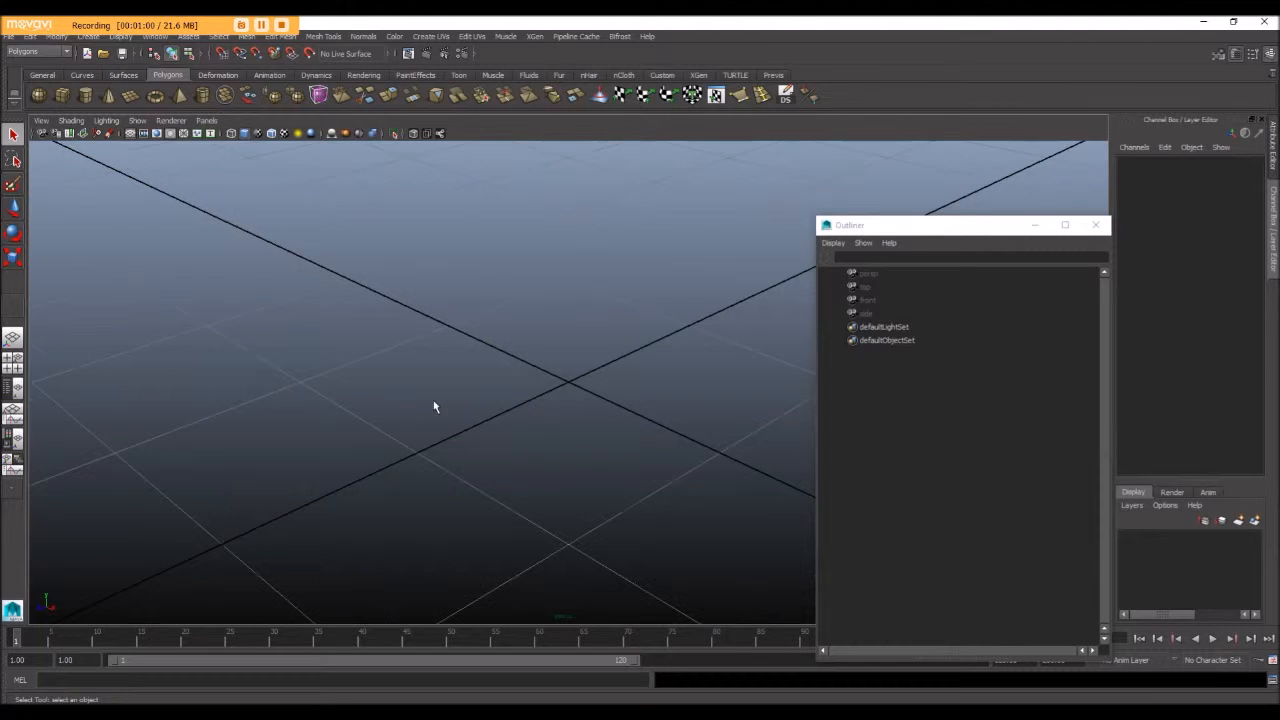
# - Reset the grid options to their default size and subdivisions and apply them to the scene
pyautogui.click(115, 38)
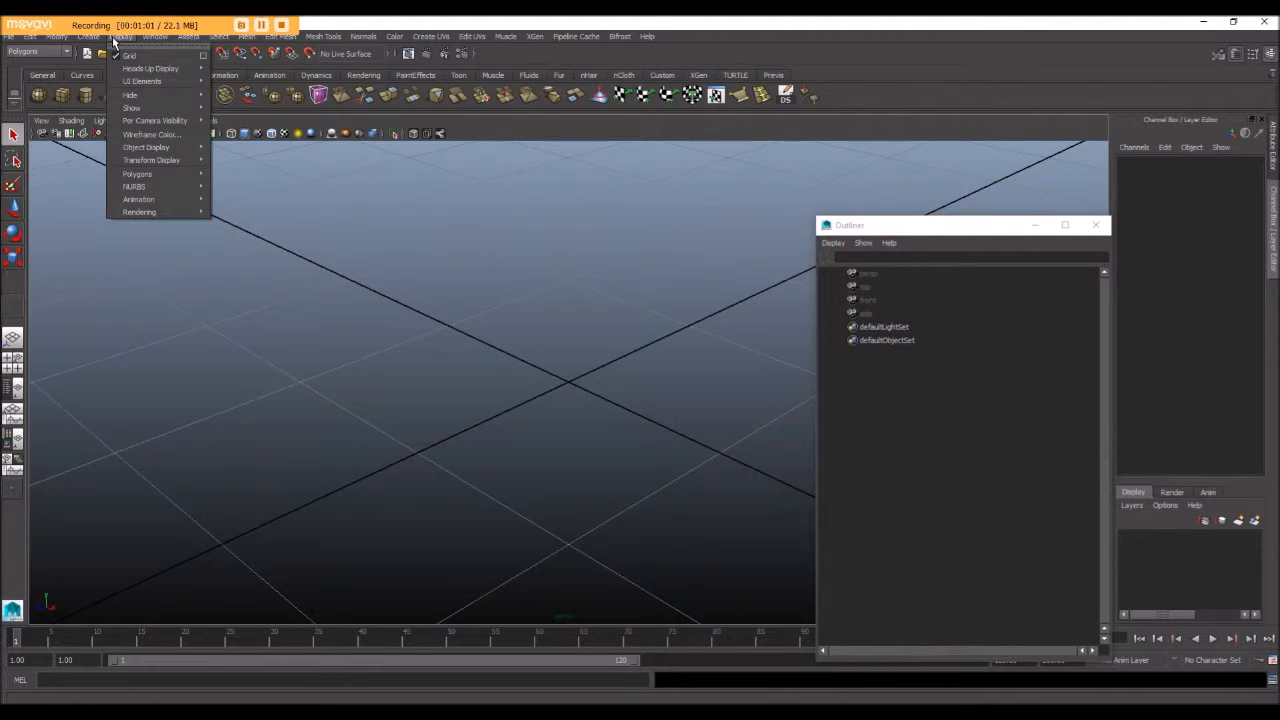
pyautogui.click(203, 56)
pyautogui.click(735, 156)
pyautogui.click(764, 169)
pyautogui.click(735, 156)
pyautogui.click(759, 196)
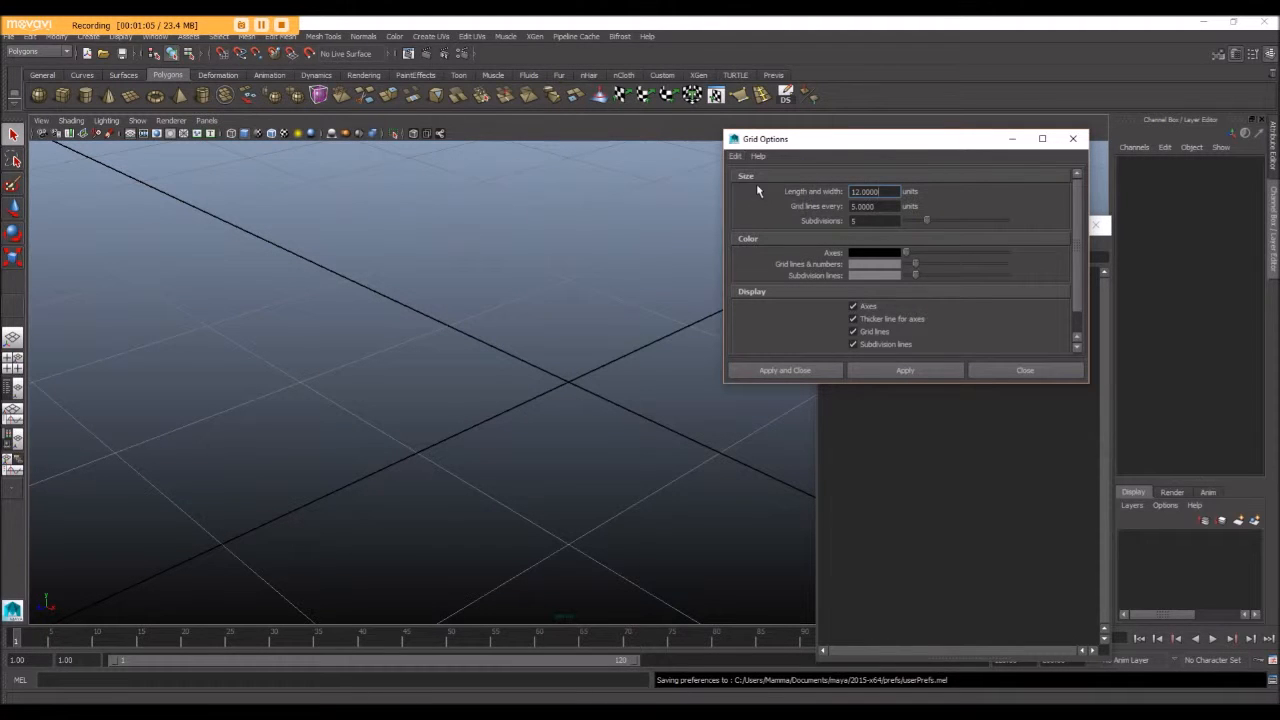
pyautogui.click(768, 370)
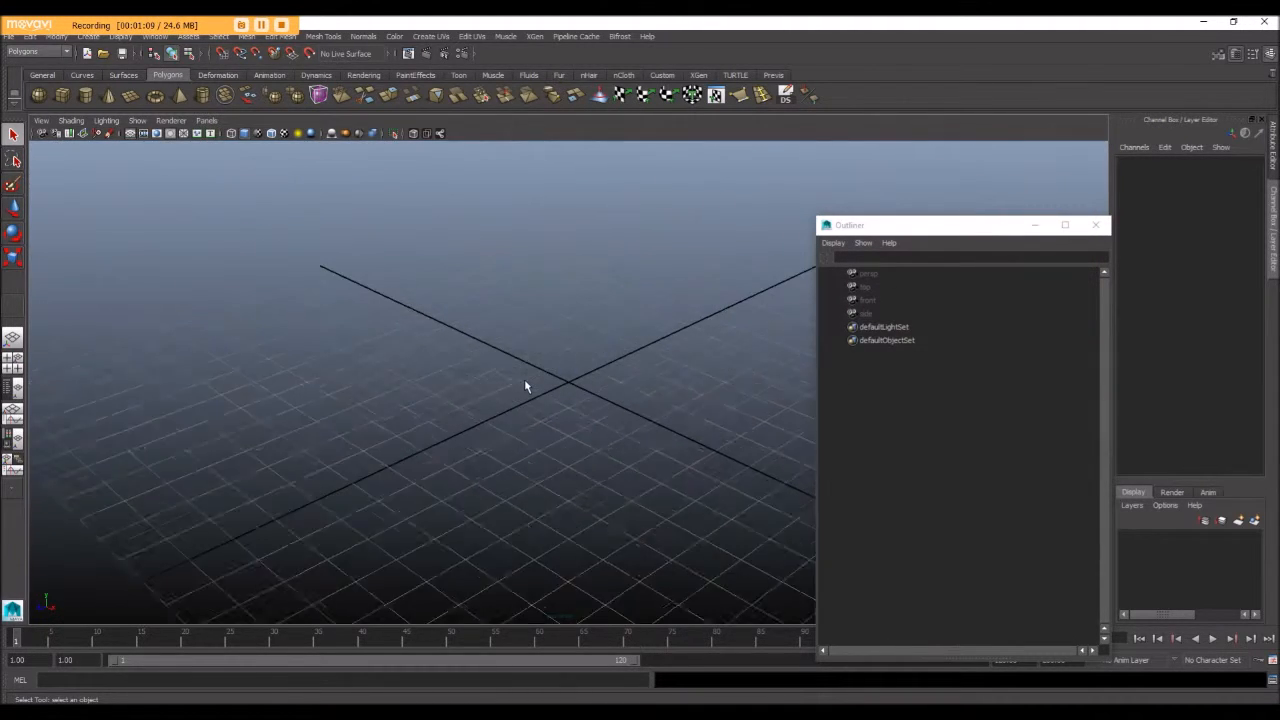
pyautogui.scroll(-3, 524, 379)
pyautogui.scroll(-3, 649, 506)
pyautogui.scroll(5, 649, 506)
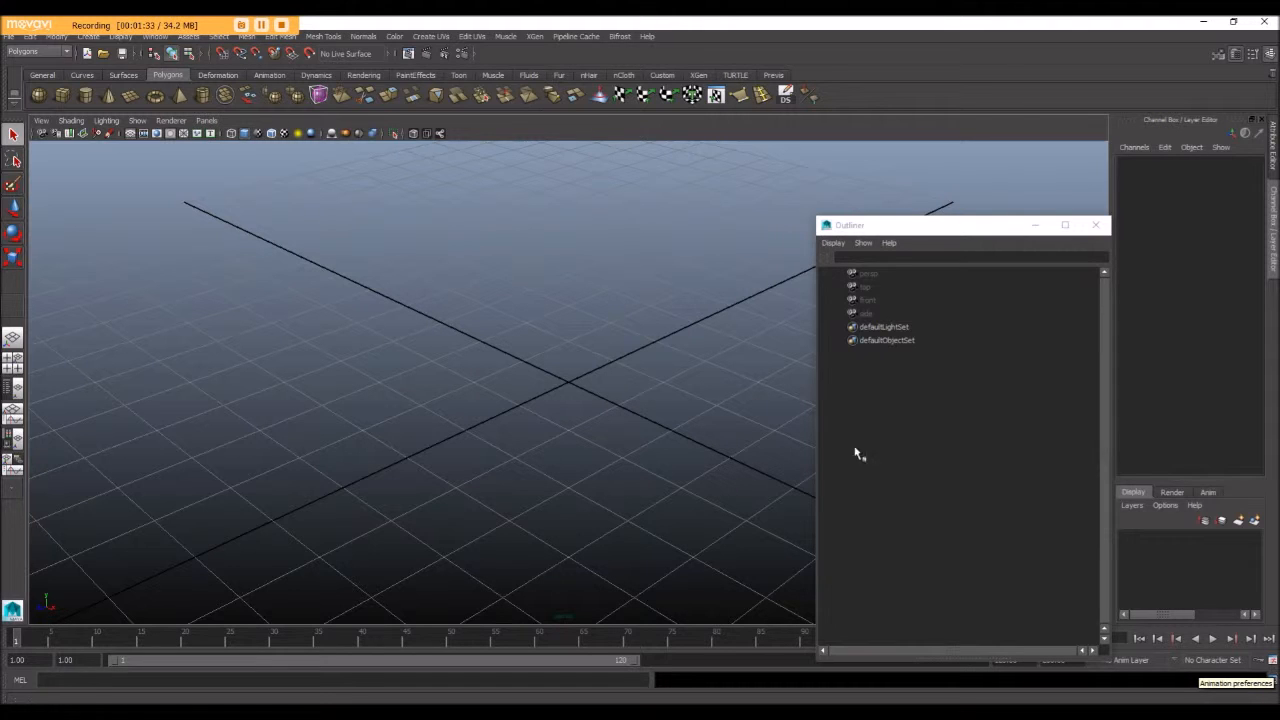
# - Set the Time Slider playback speed to Other with a value of 25 fps and save the preferences
pyautogui.click(152, 36)
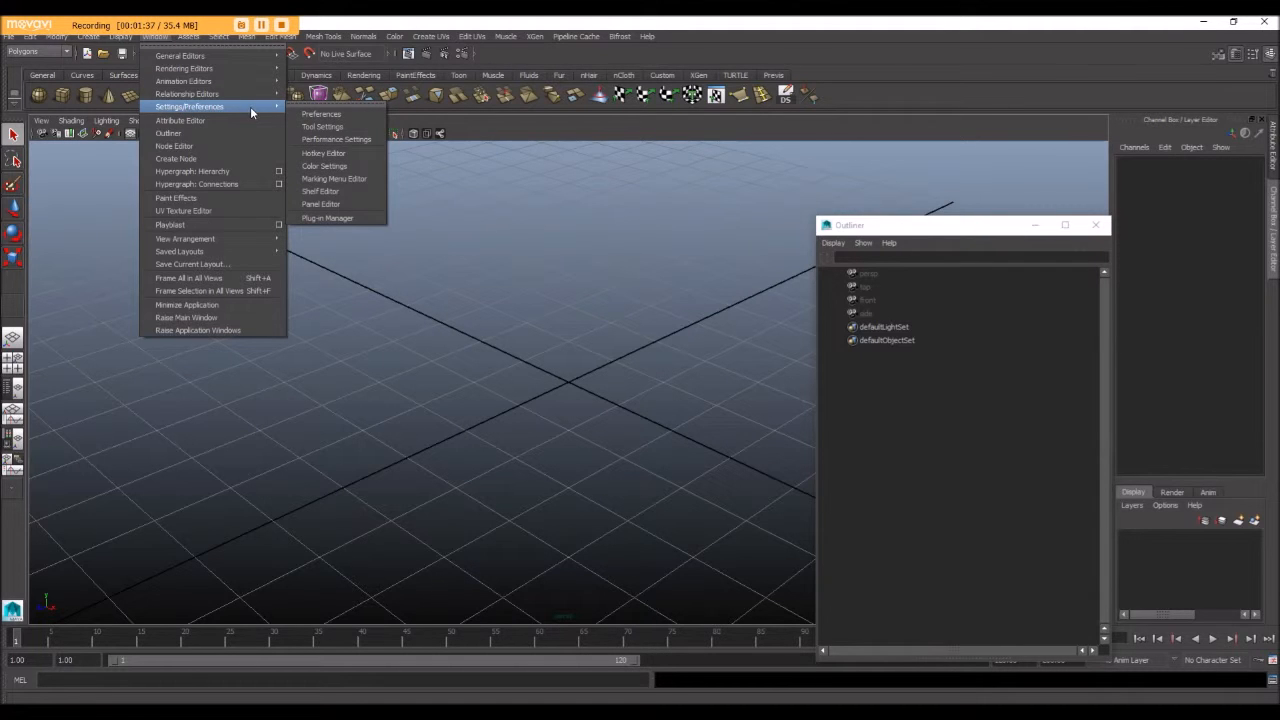
pyautogui.moveTo(240, 106)
pyautogui.click(330, 111)
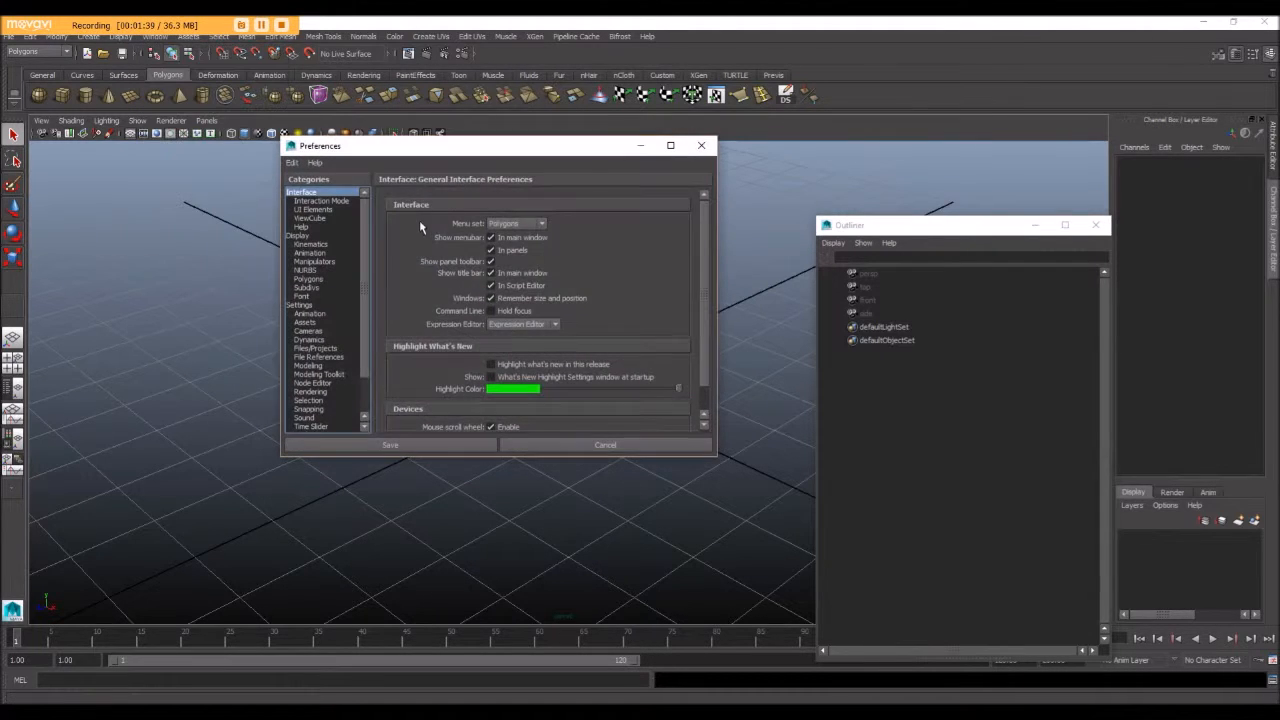
pyautogui.click(302, 304)
pyautogui.click(308, 314)
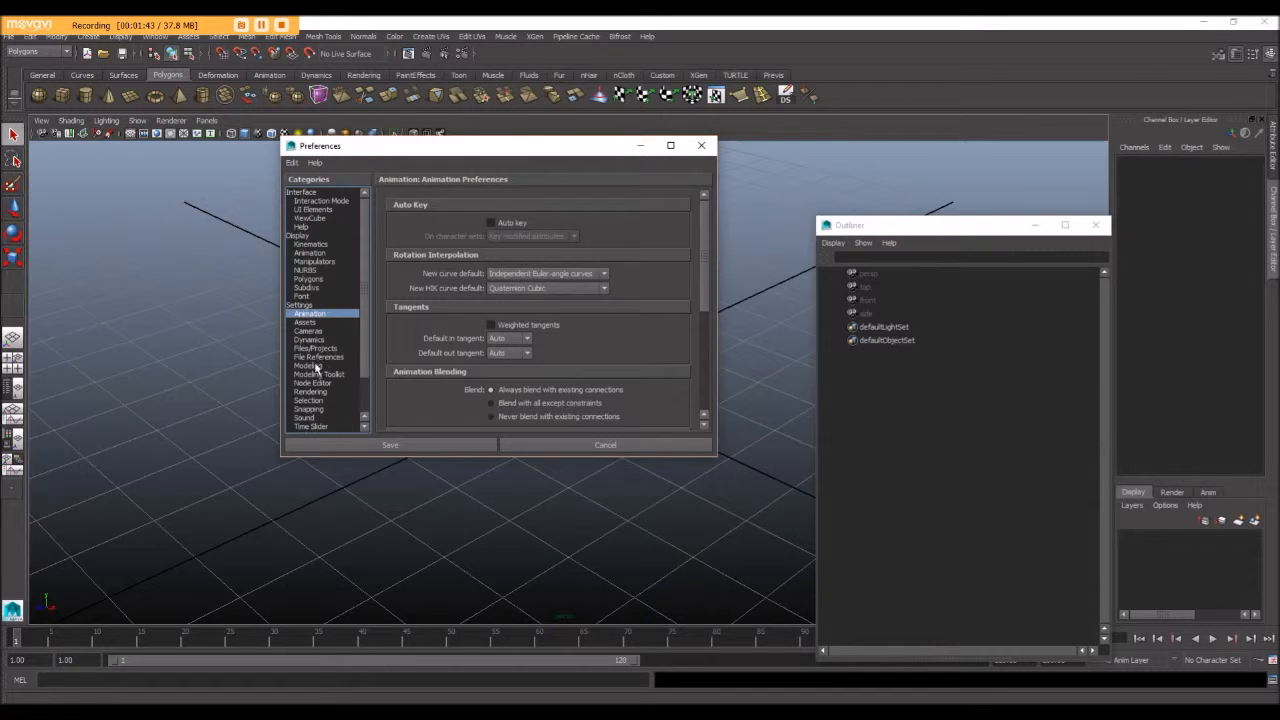
pyautogui.scroll(-2, 352, 360)
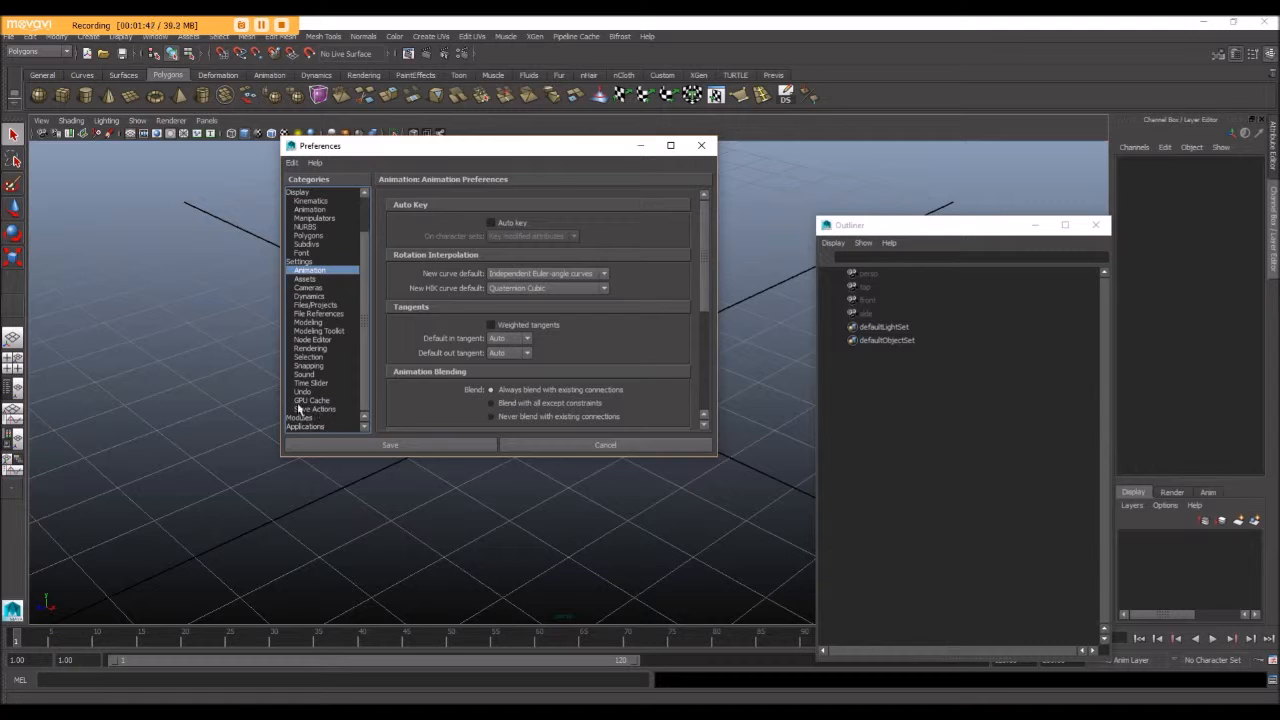
pyautogui.click(1272, 660)
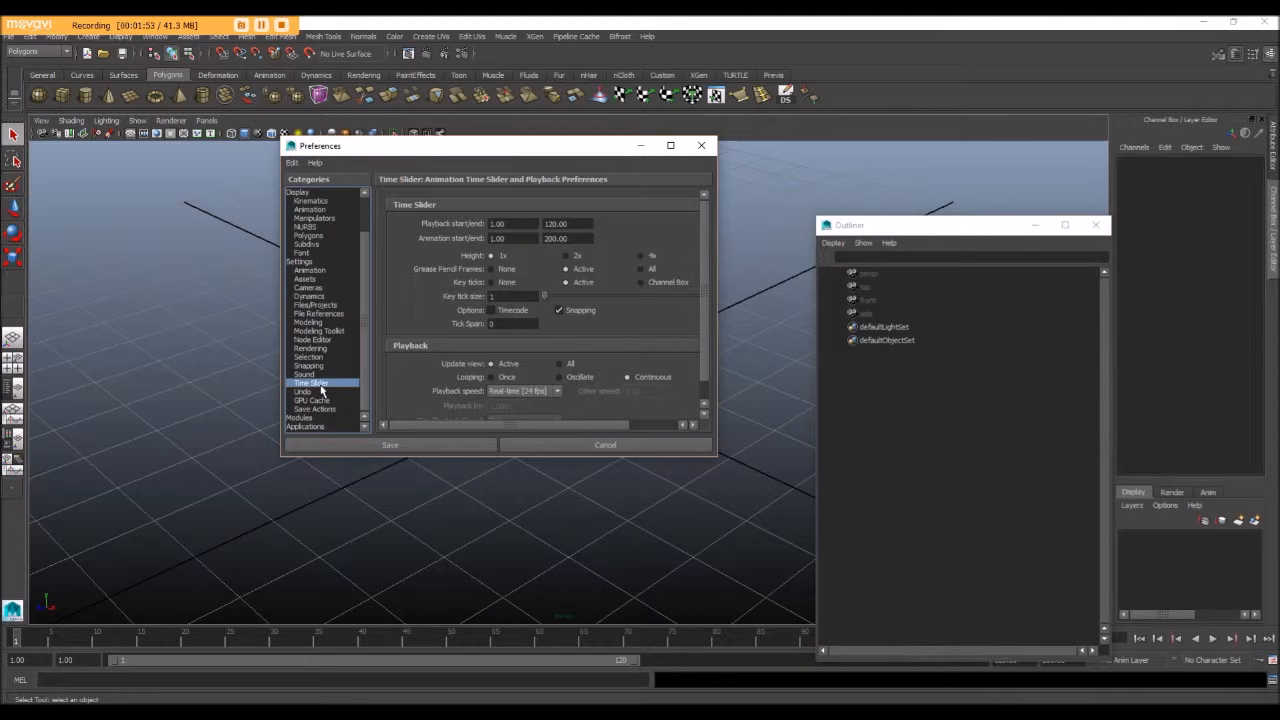
pyautogui.scroll(-2, 700, 263)
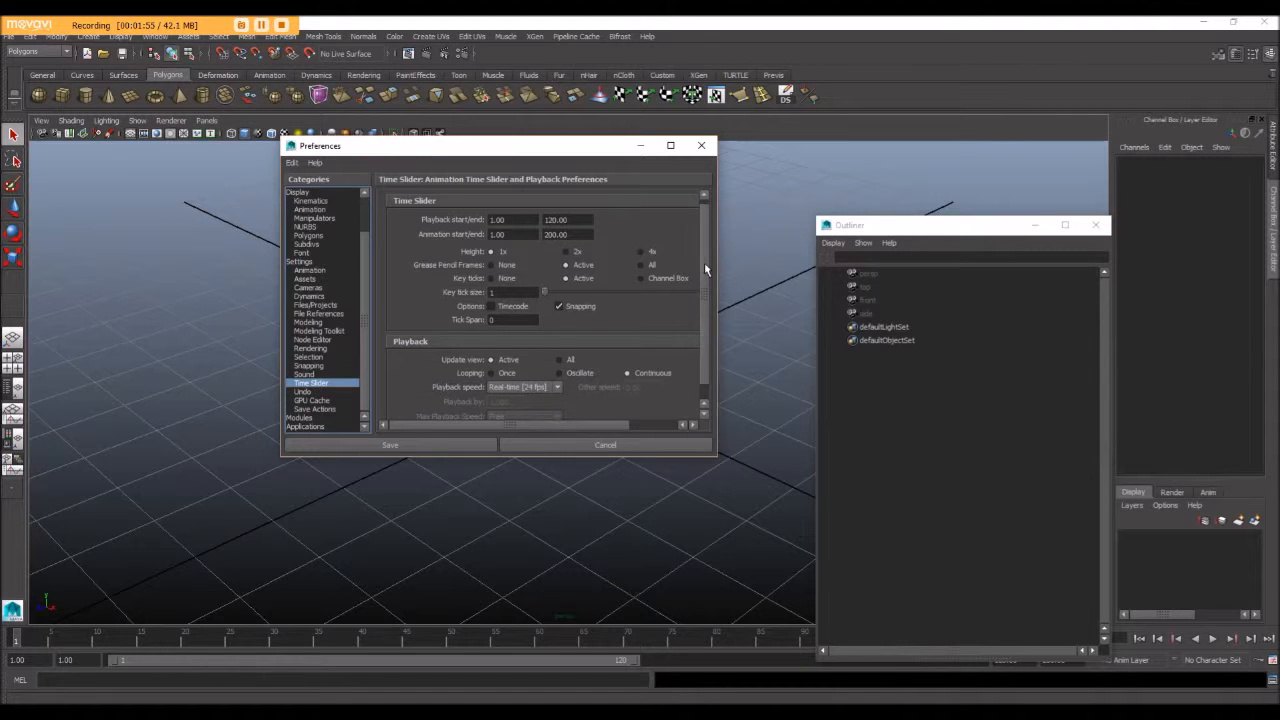
pyautogui.click(515, 371)
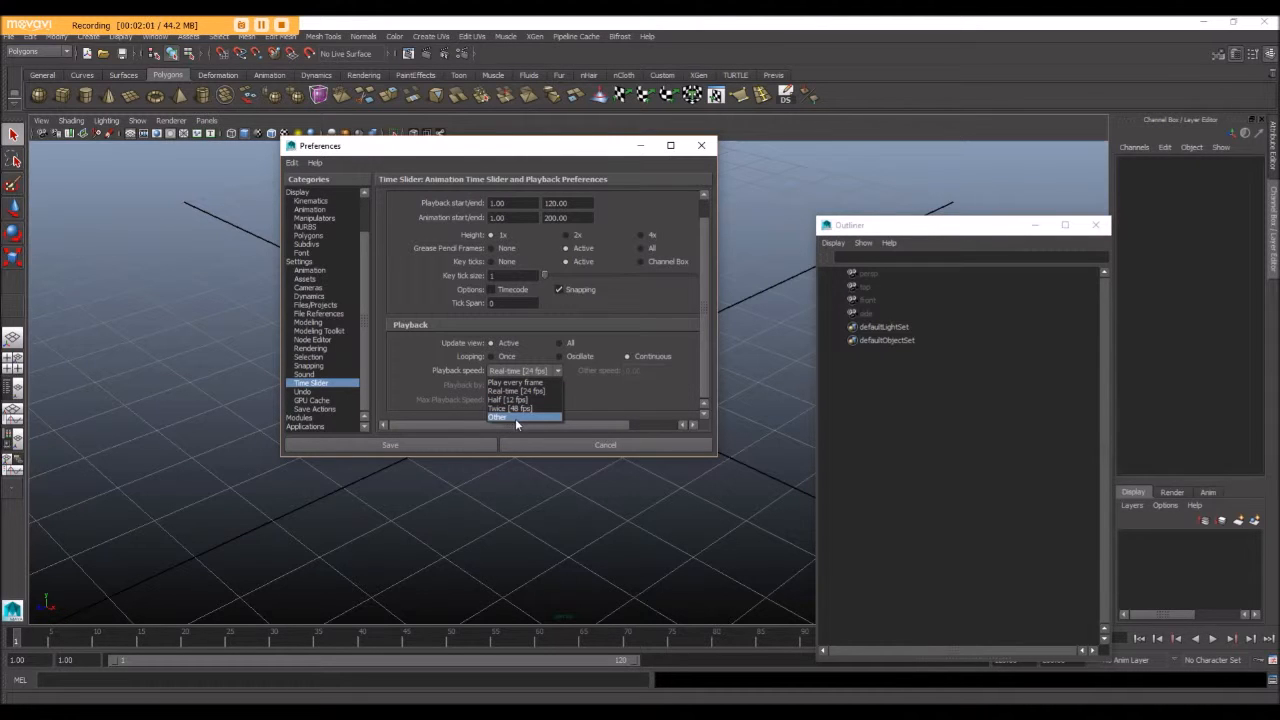
pyautogui.click(515, 418)
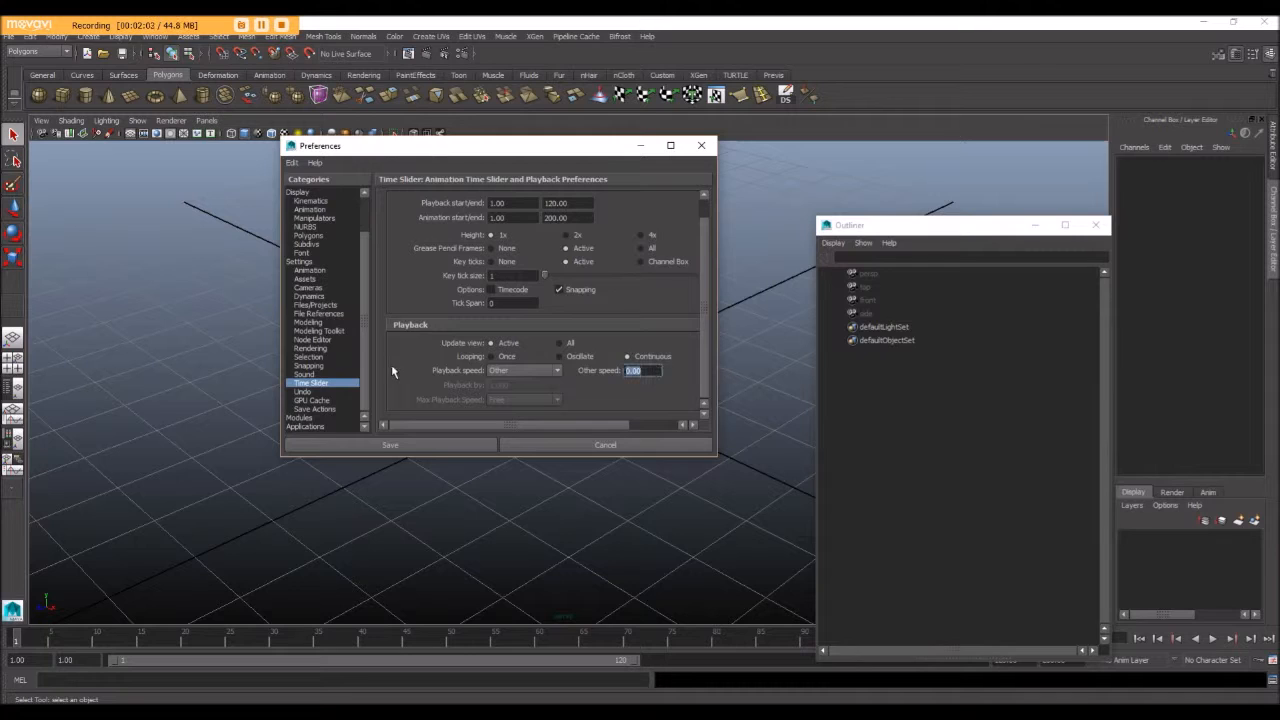
pyautogui.write('25')
pyautogui.press('Return')
pyautogui.moveTo(704, 309); pyautogui.dragTo(712, 371)
pyautogui.click(414, 445)
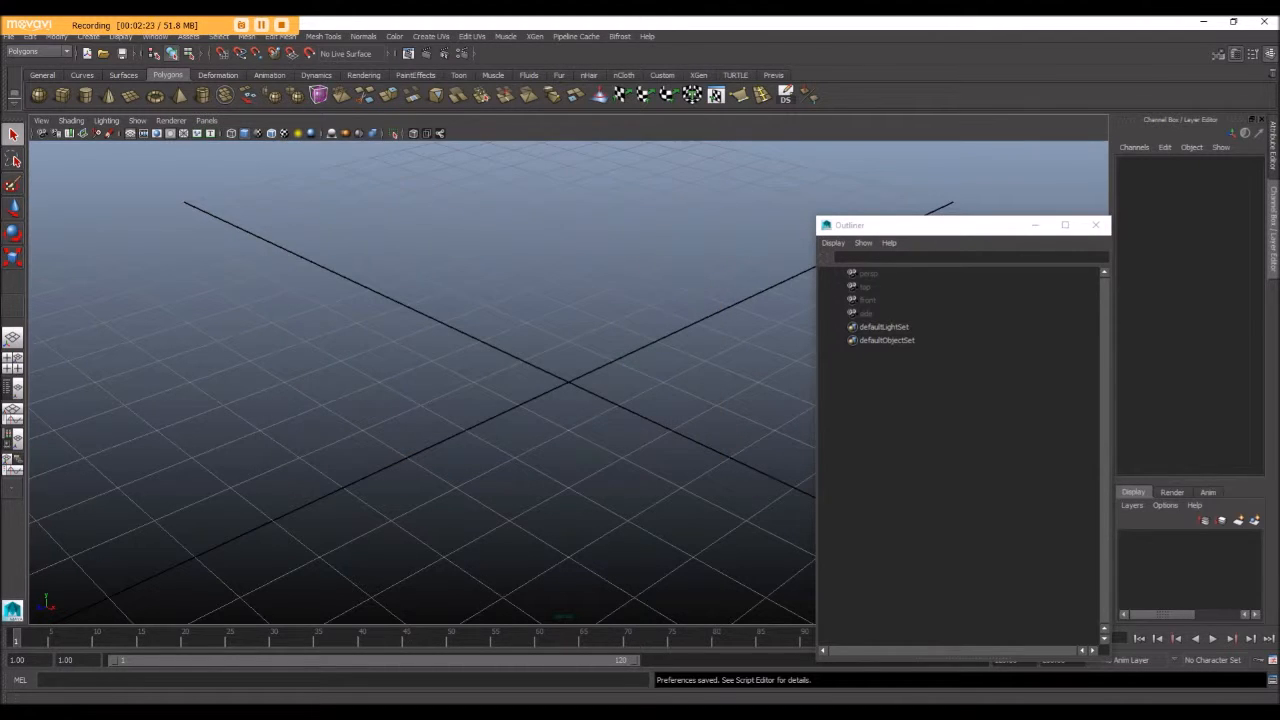
# - Save the scene as master_ON_cinematic_01 in the project's scenes folder, accepting the student version notice
pyautogui.click(7, 37)
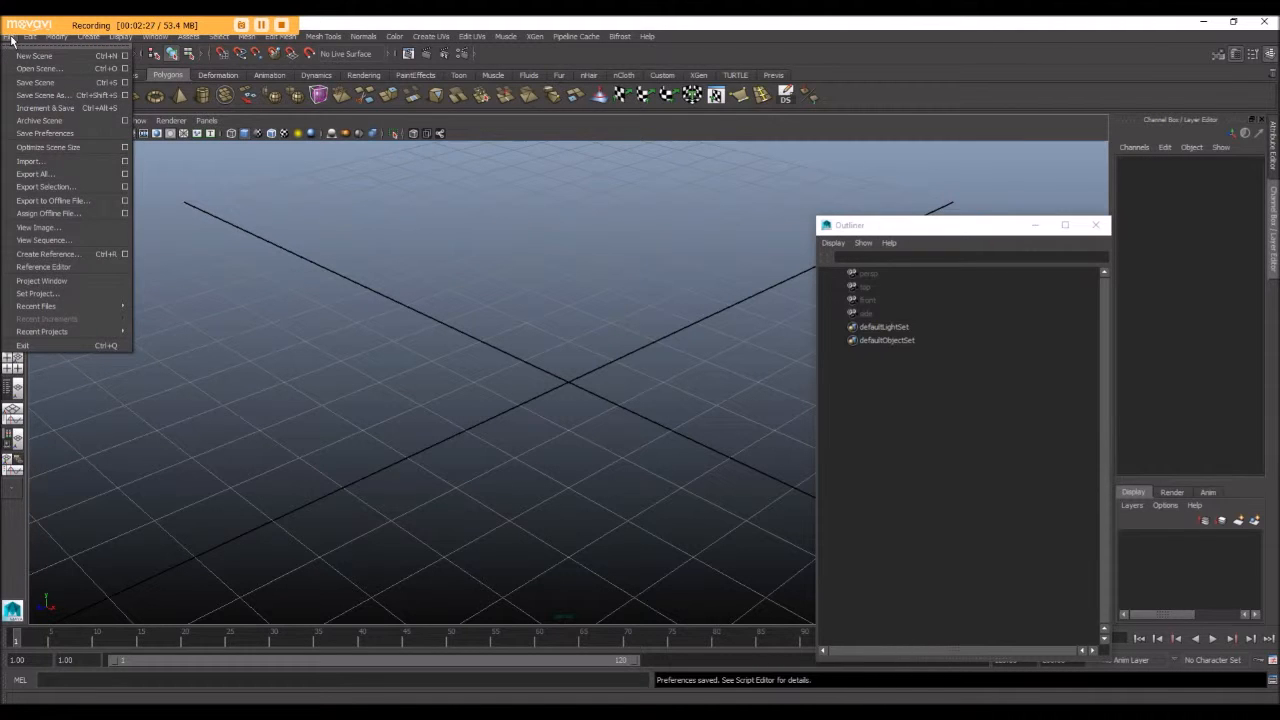
pyautogui.click(35, 95)
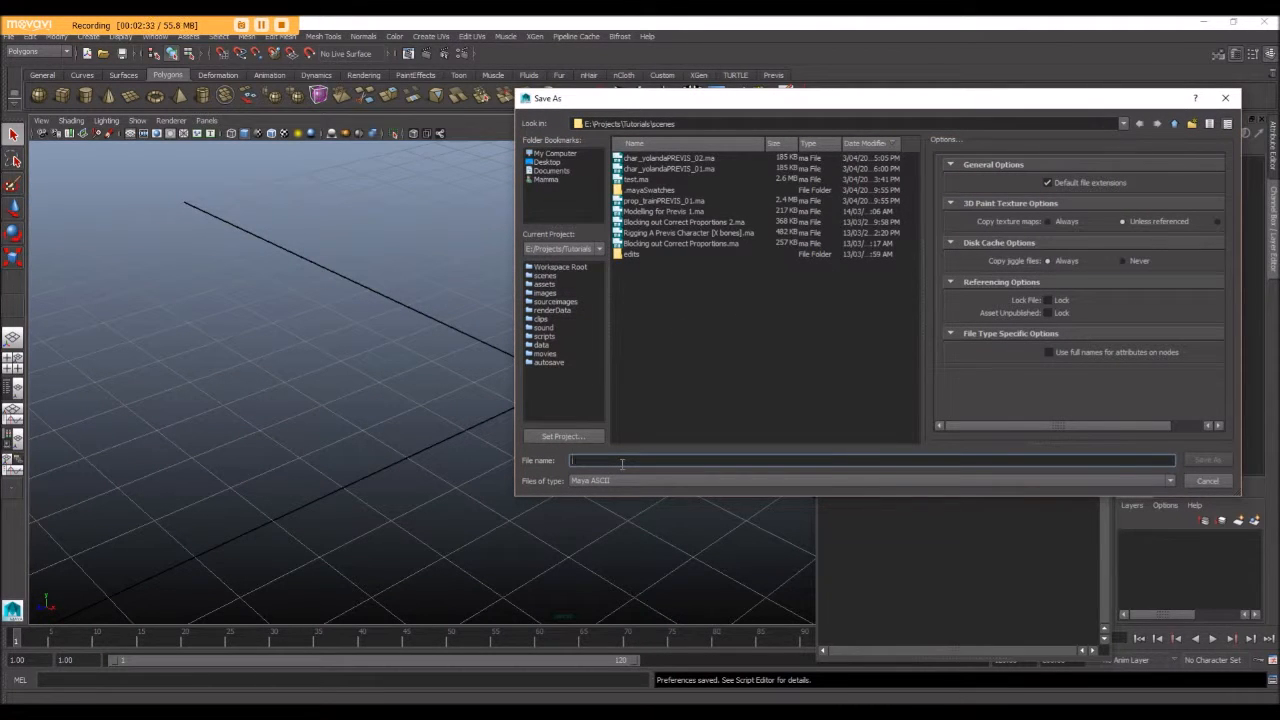
pyautogui.write('master_')
pyautogui.write('cinematic_')
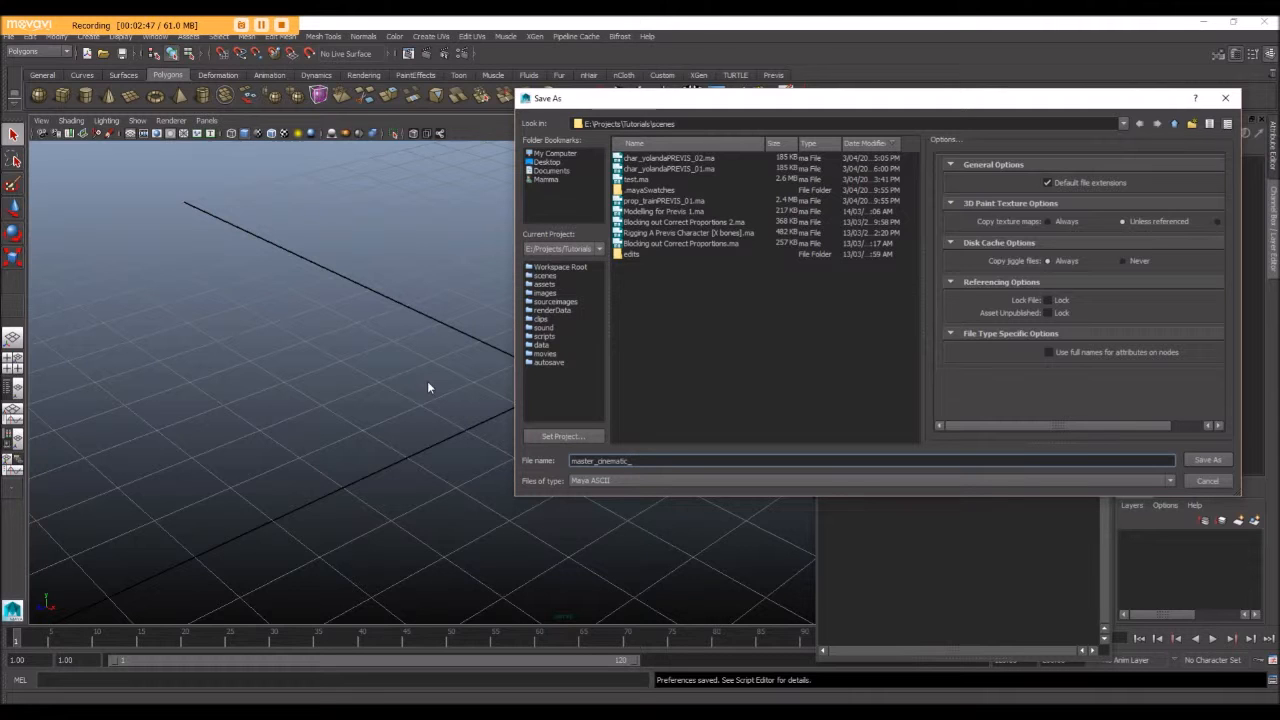
pyautogui.write('ne_')
pyautogui.press('BackSpace')
pyautogui.press('BackSpace')
pyautogui.press('BackSpace')
pyautogui.press('BackSpace')
pyautogui.press('BackSpace')
pyautogui.press('BackSpace')
pyautogui.press('BackSpace')
pyautogui.press('BackSpace')
pyautogui.write('CIN_')
pyautogui.write('01')
pyautogui.click(1210, 460)
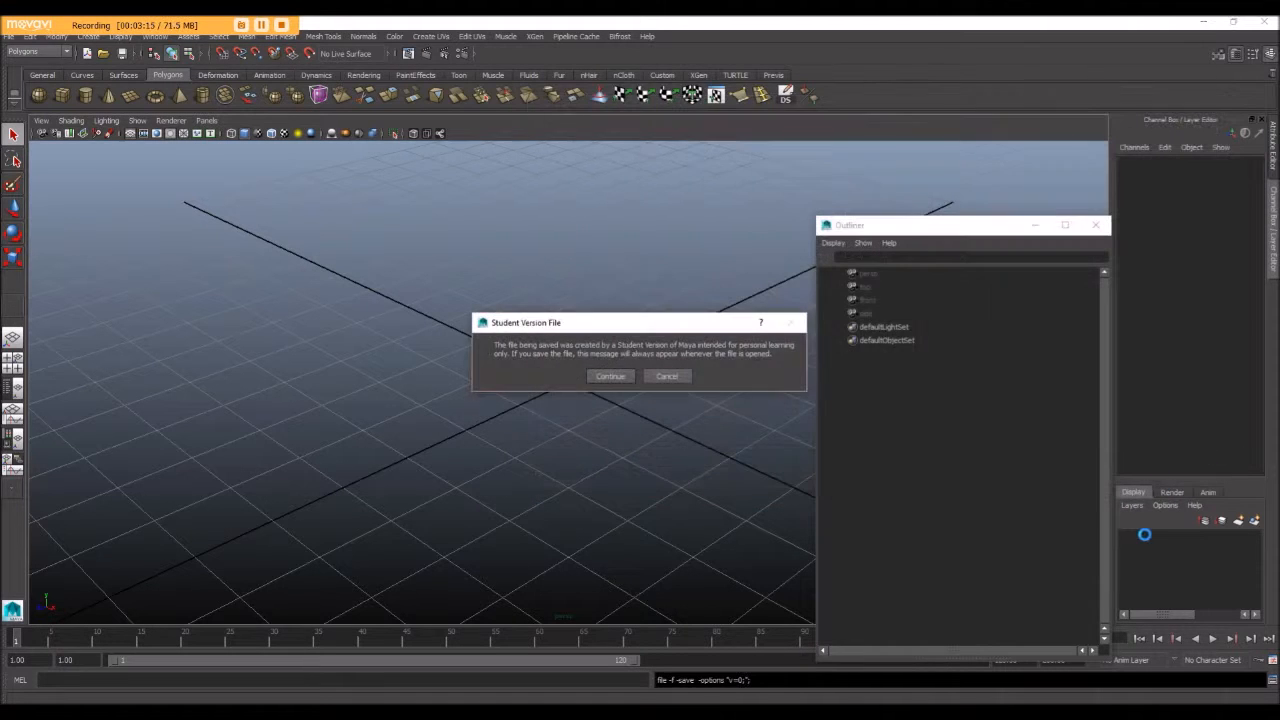
pyautogui.click(600, 376)
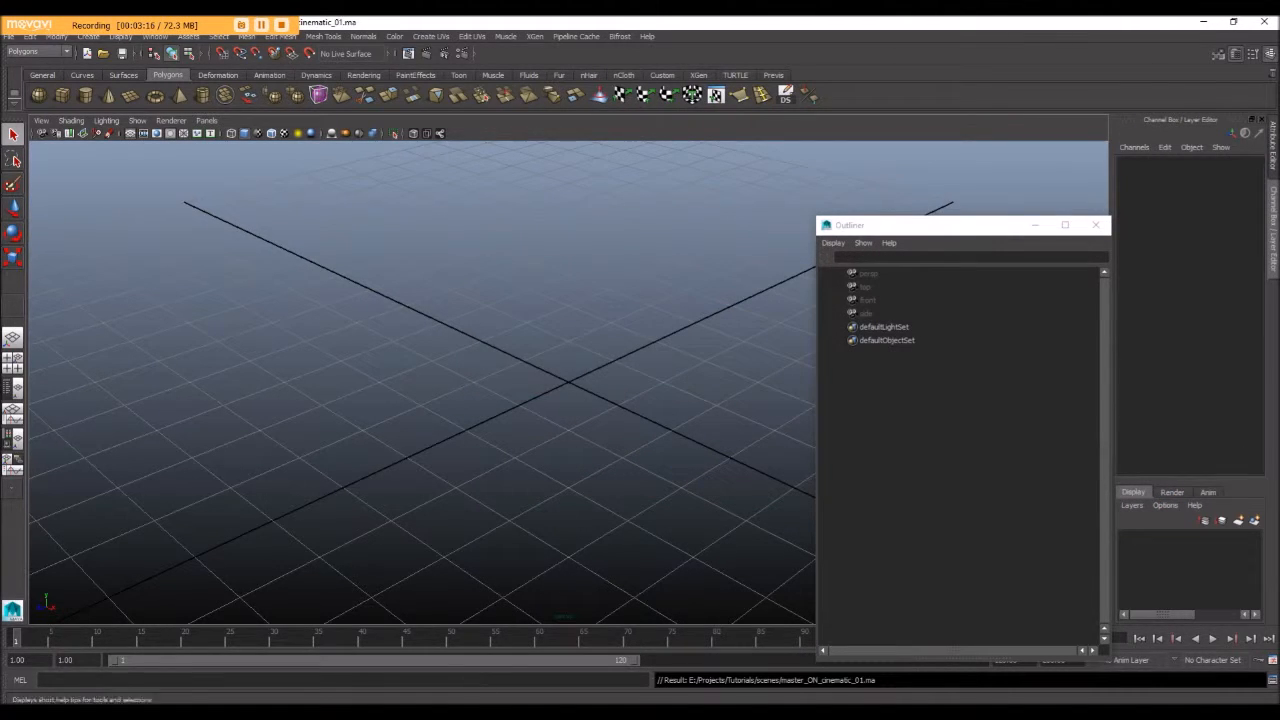
# - Open the Render Settings window and move it clear of the Outliner's camera list
pyautogui.moveTo(440, 715)
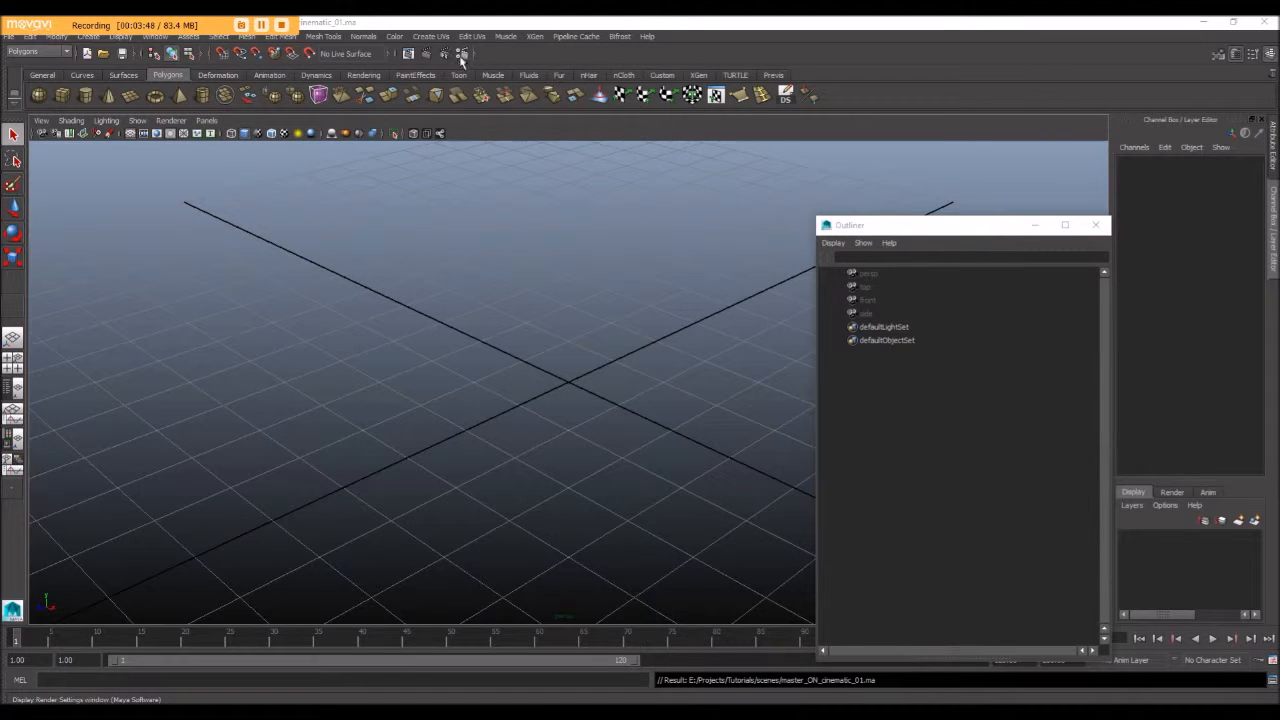
pyautogui.click(155, 37)
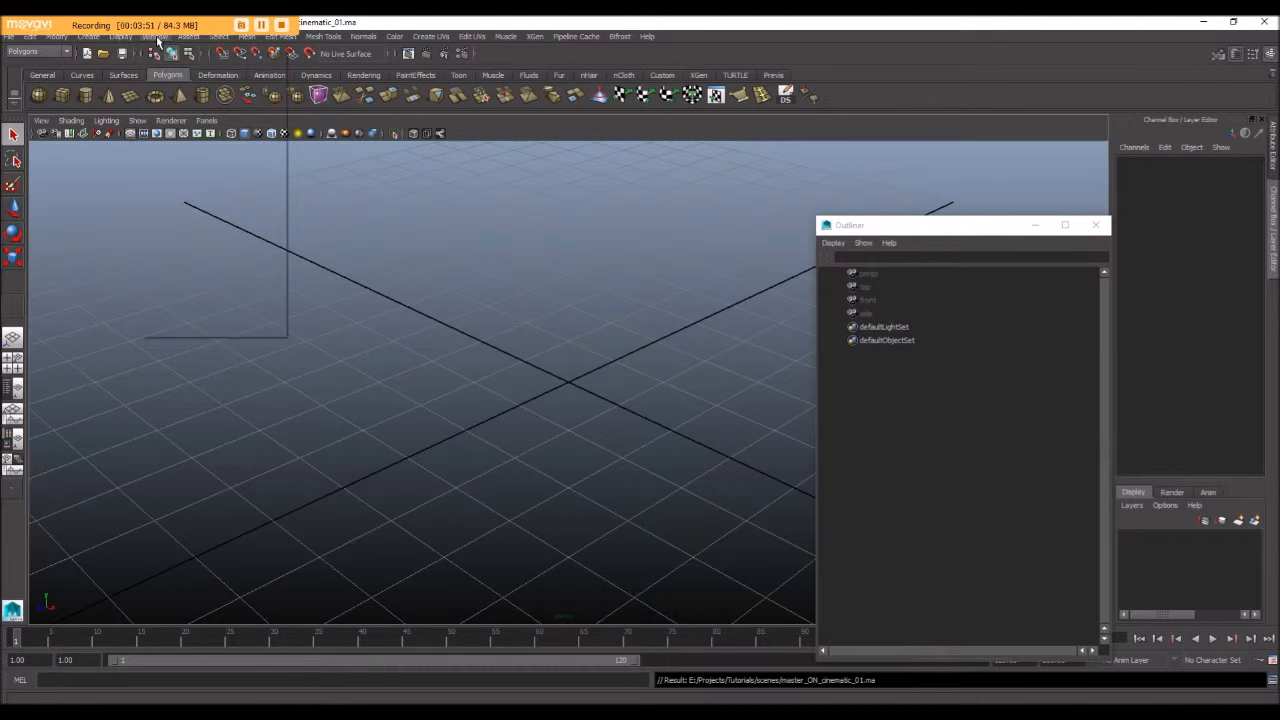
pyautogui.moveTo(176, 68)
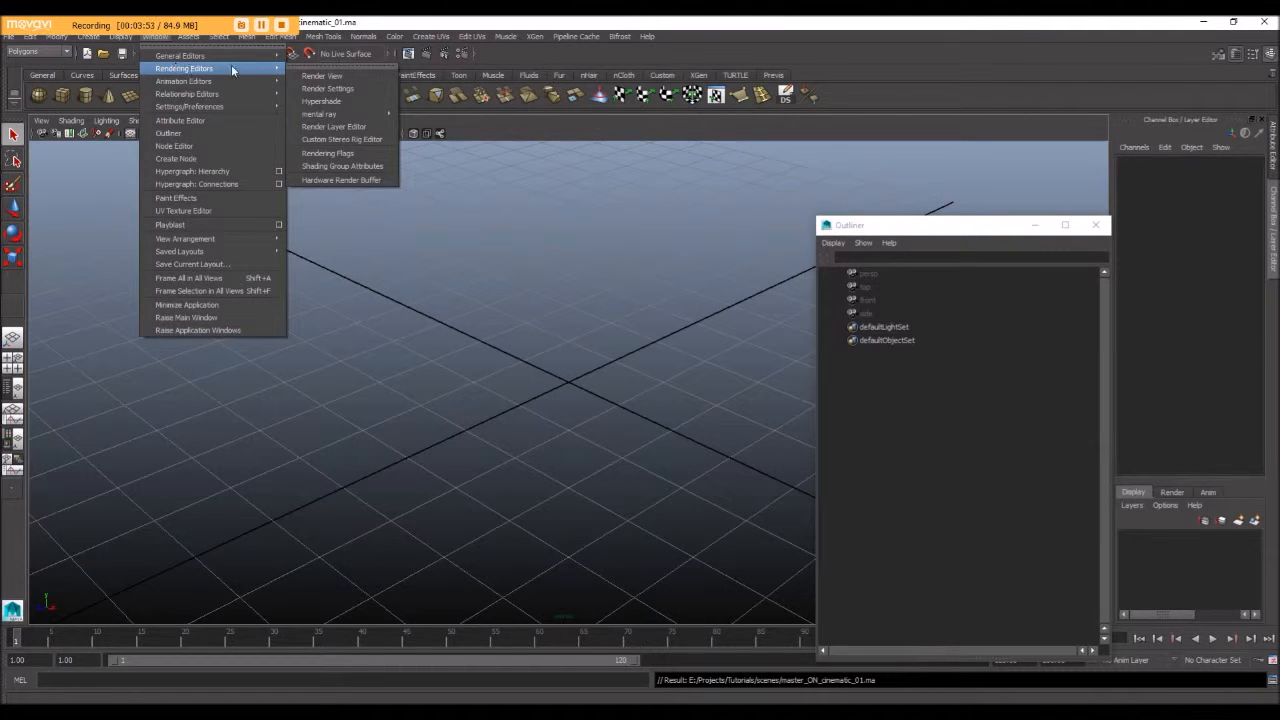
pyautogui.click(331, 90)
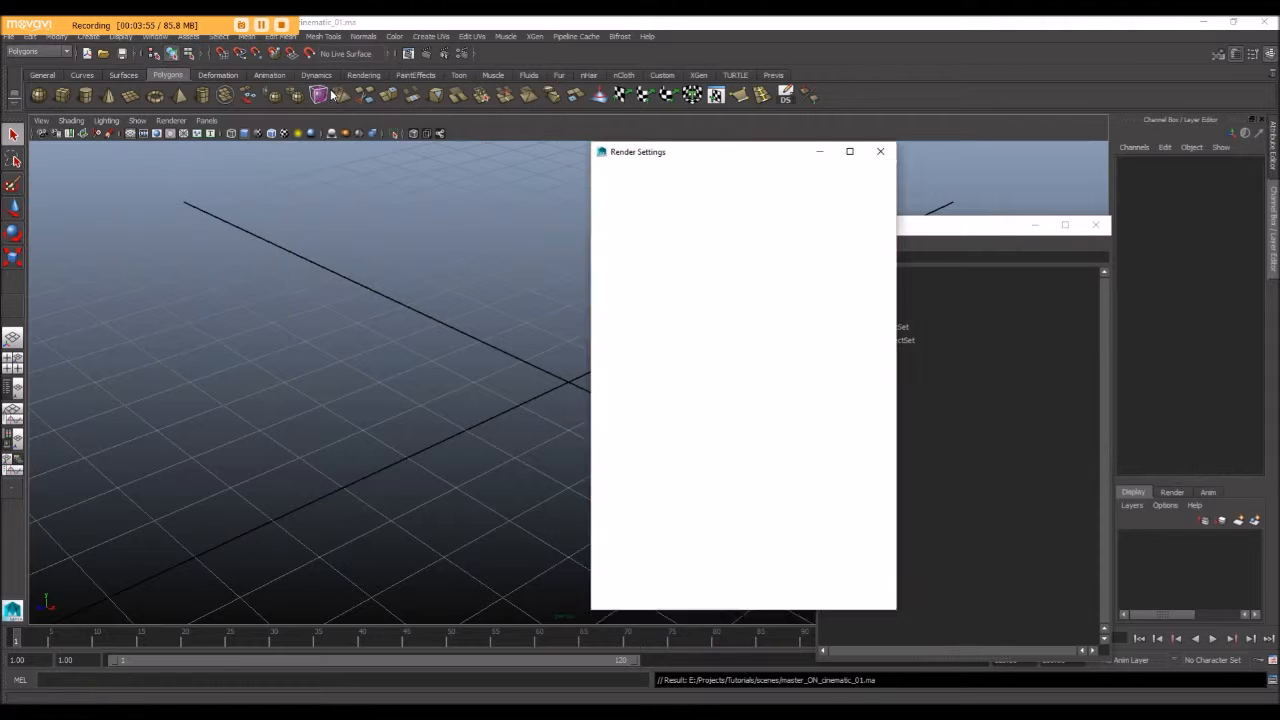
pyautogui.moveTo(663, 154); pyautogui.dragTo(607, 95)
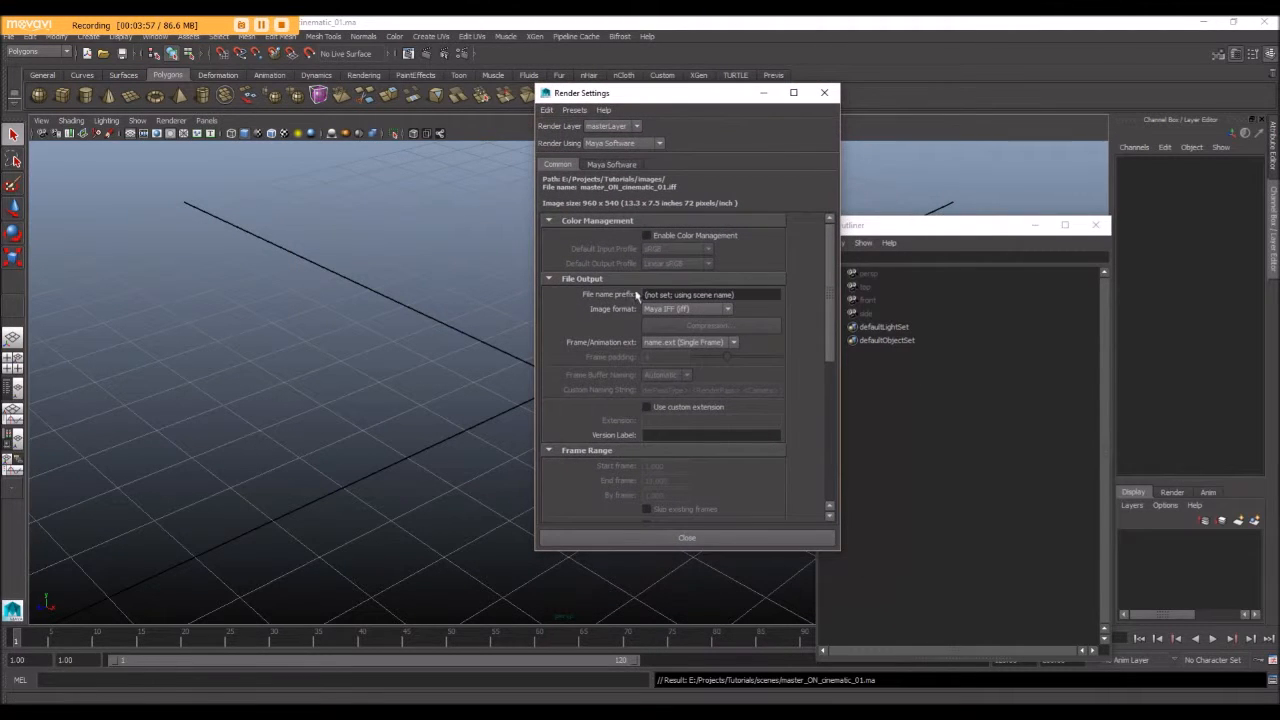
# - Set the render output image format to PNG (png) and the frame/animation extension to name.#.ext
pyautogui.click(659, 311)
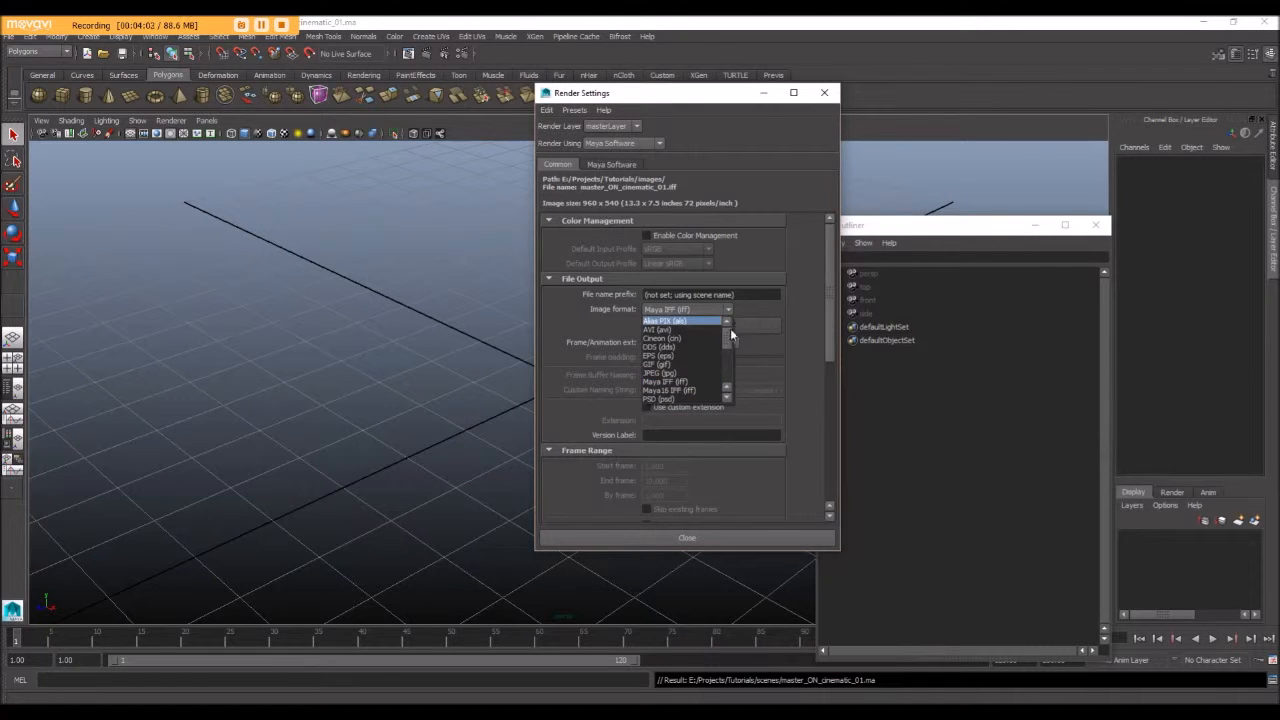
pyautogui.moveTo(731, 336); pyautogui.dragTo(733, 346)
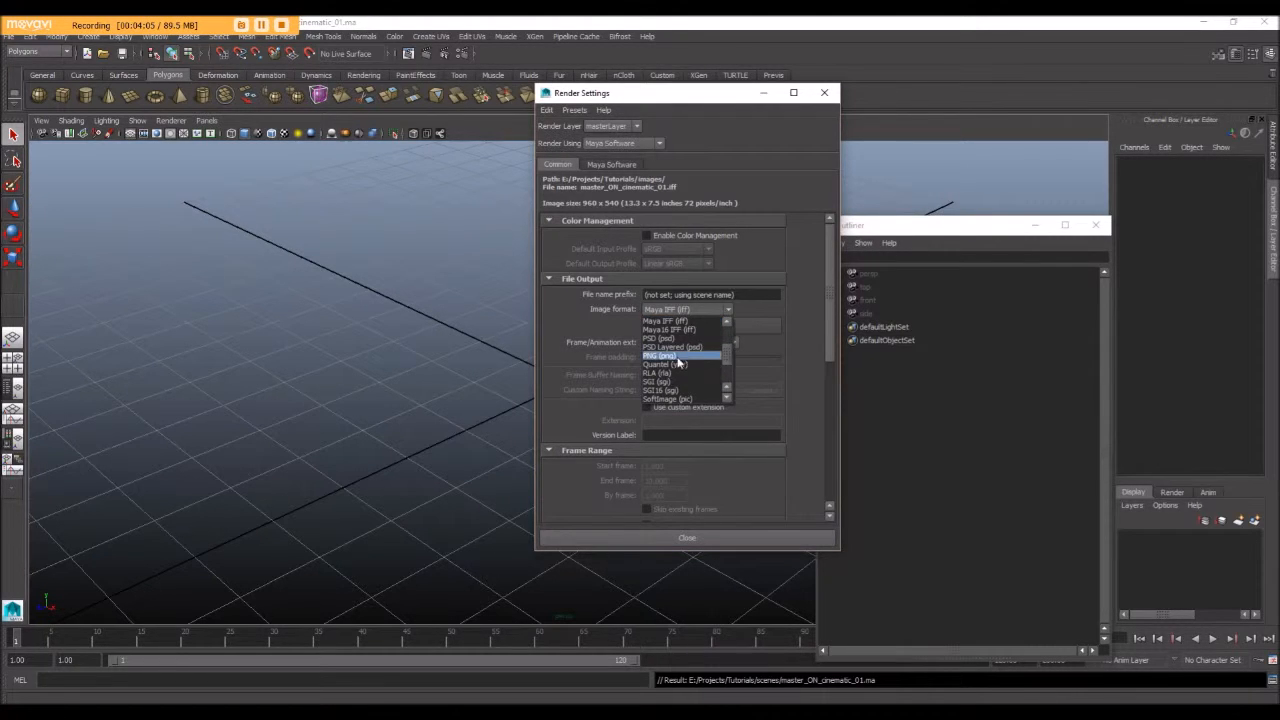
pyautogui.scroll(-2, 690, 360)
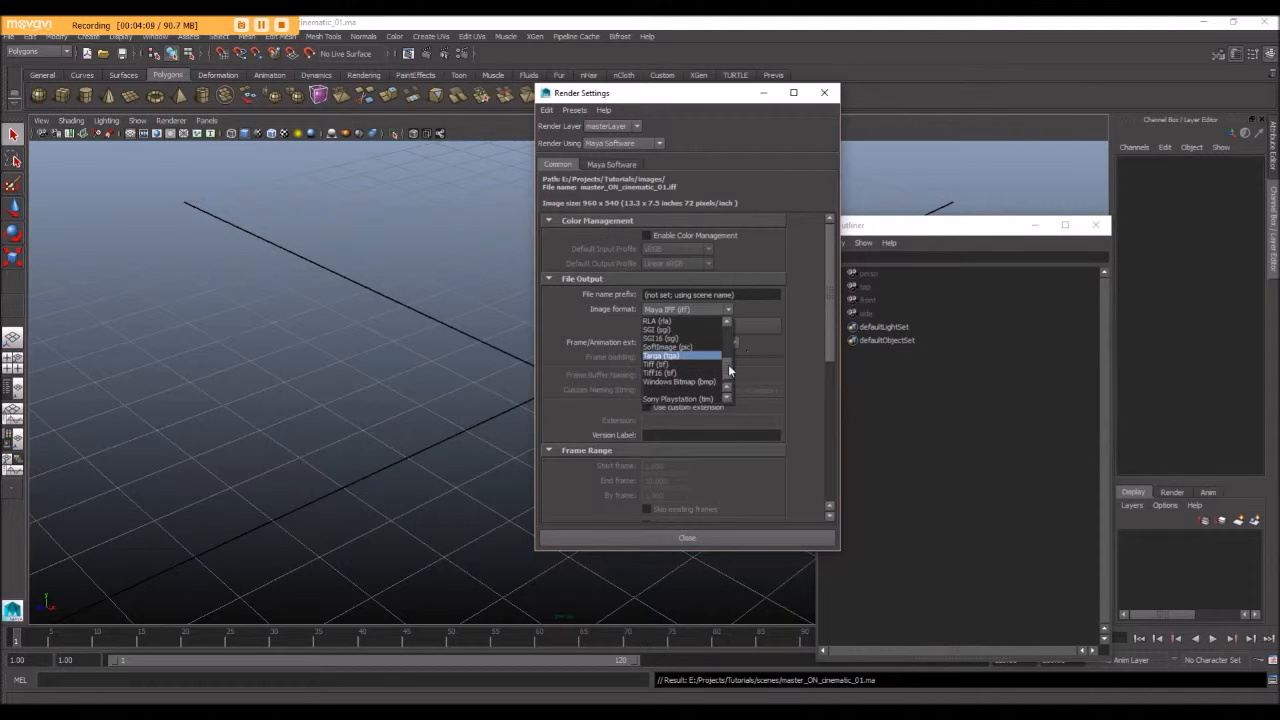
pyautogui.scroll(4, 720, 355)
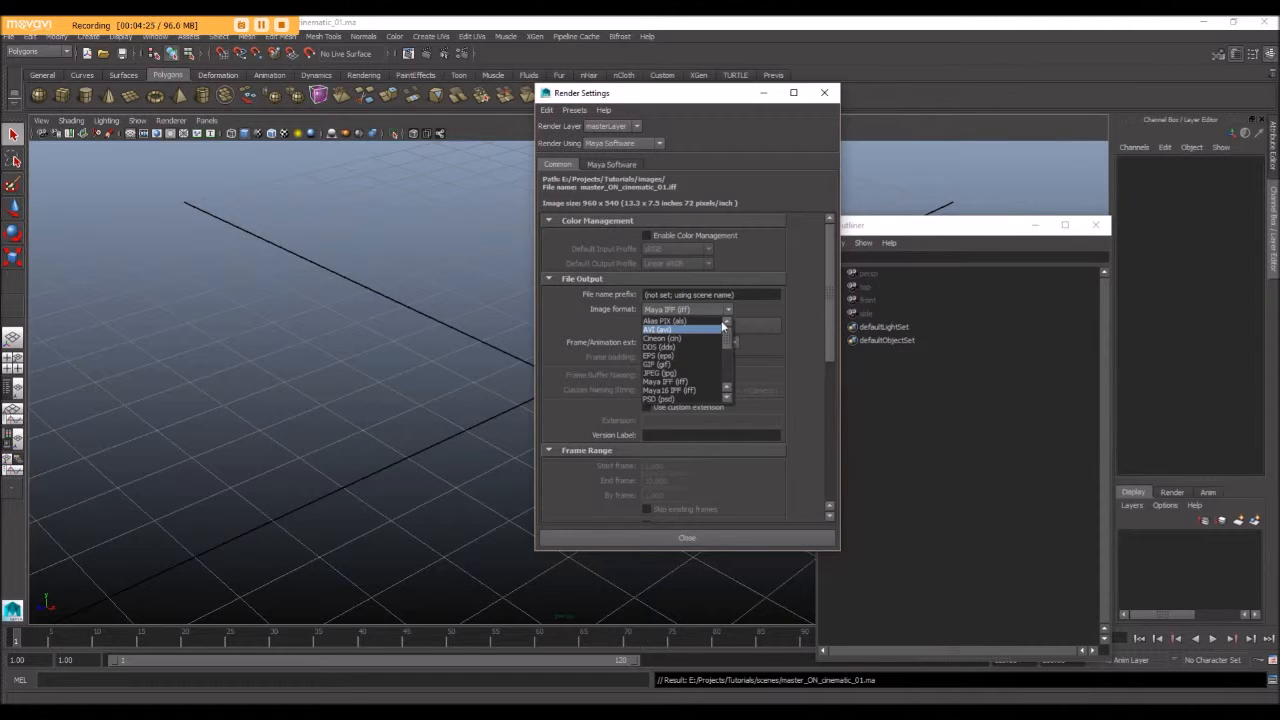
pyautogui.click(733, 342)
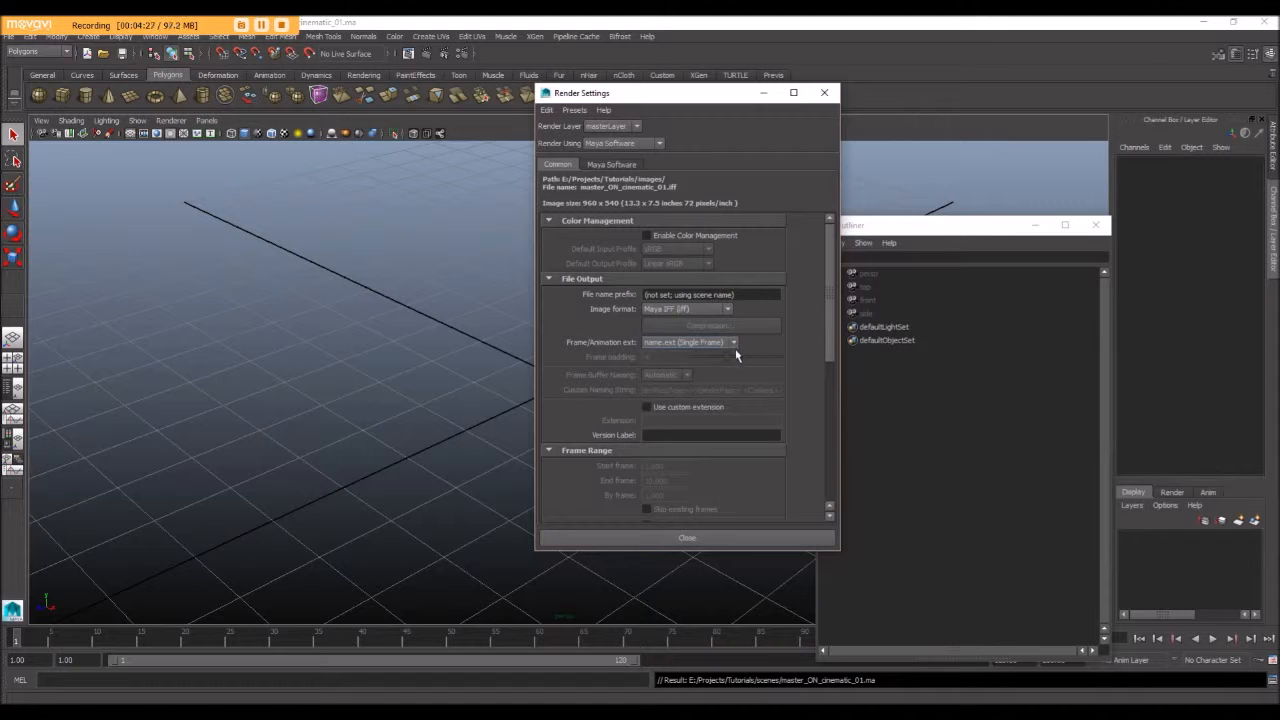
pyautogui.click(712, 309)
pyautogui.scroll(-2, 729, 344)
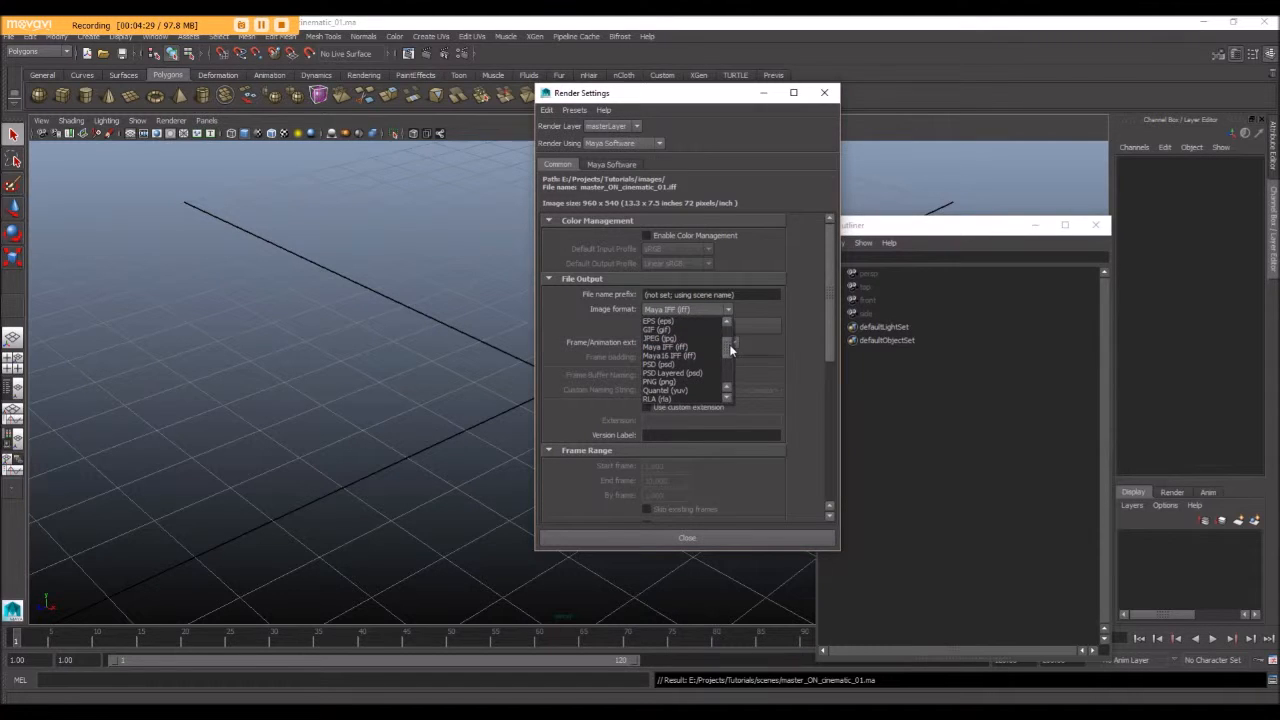
pyautogui.click(680, 384)
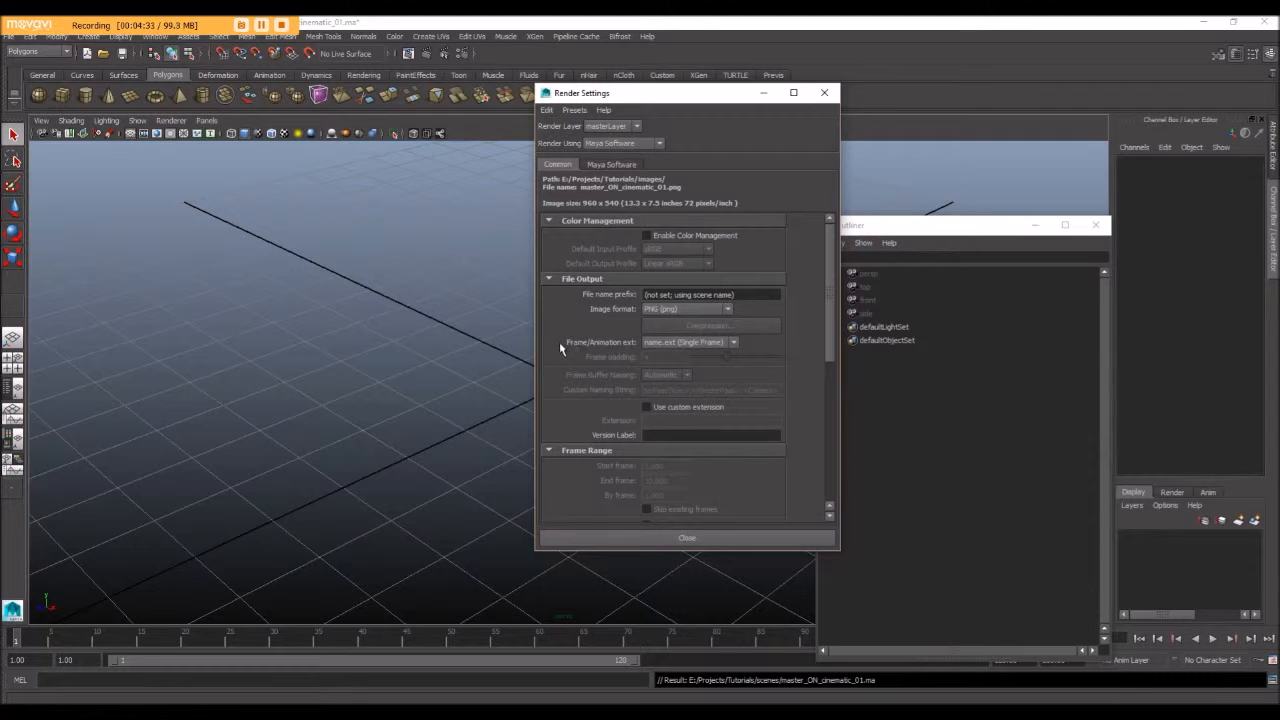
pyautogui.click(686, 342)
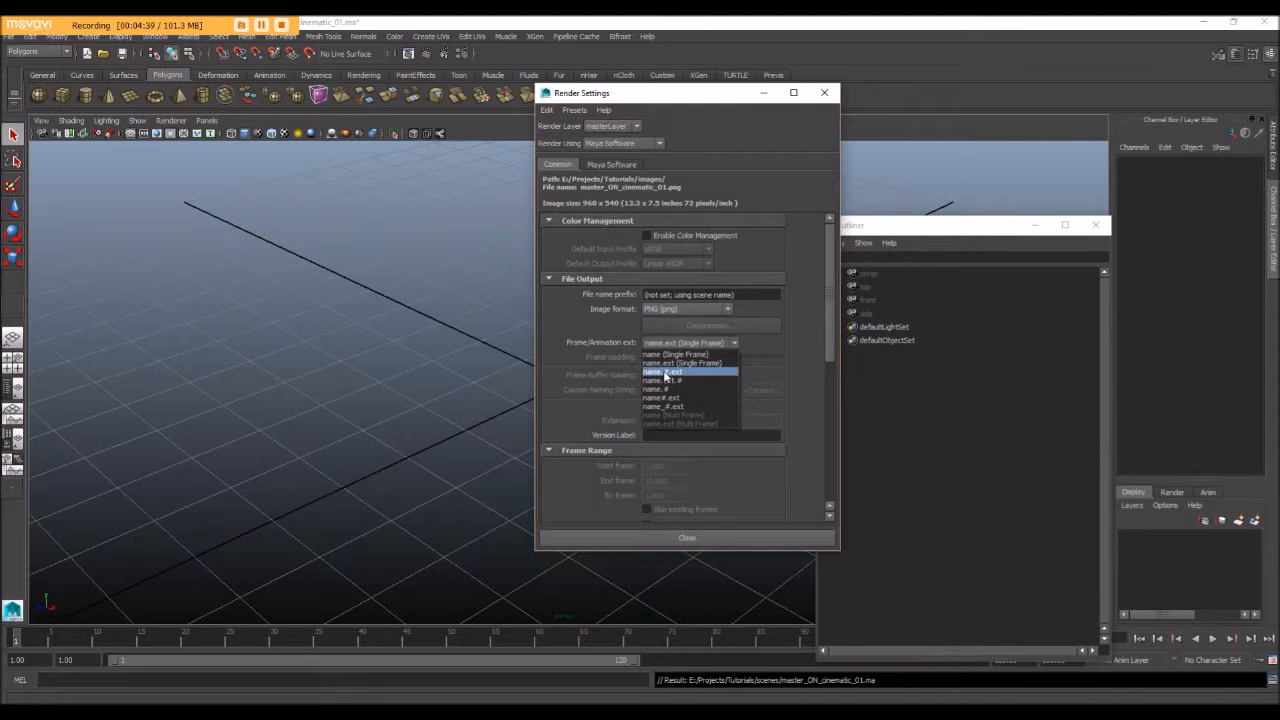
pyautogui.click(686, 377)
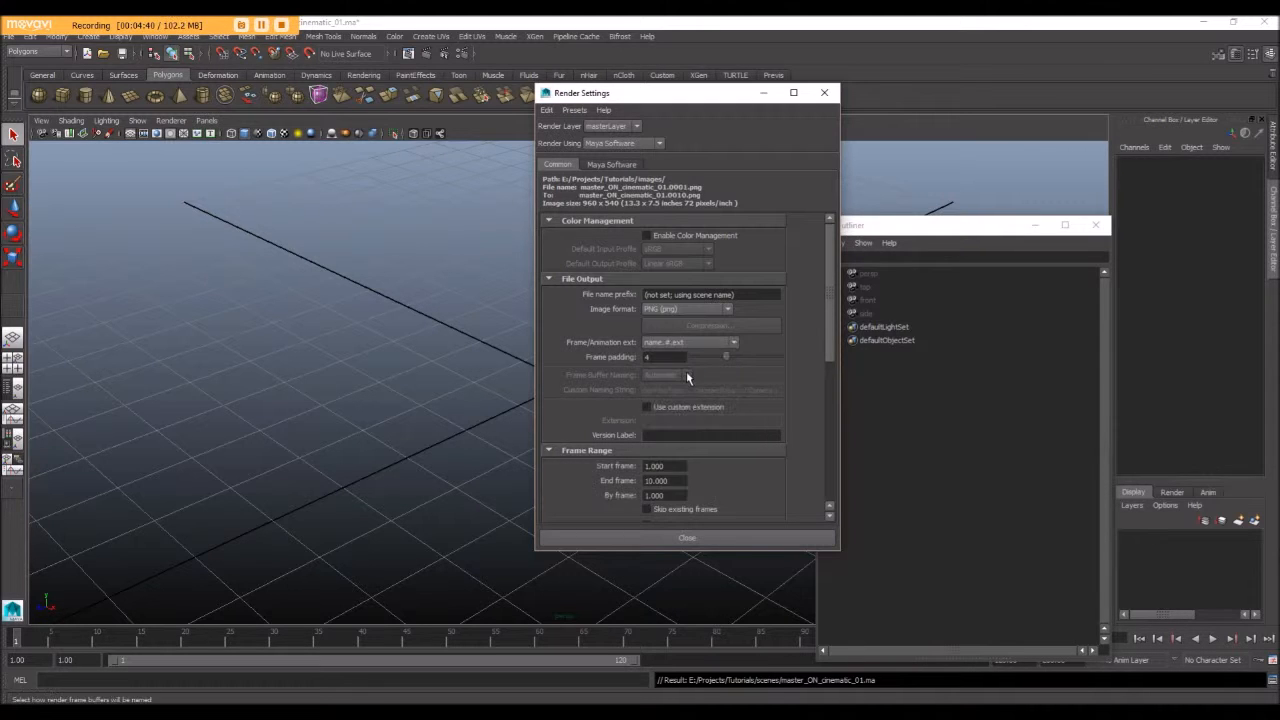
# - Check the last frame number in the ON_Animatic folder in File Explorer and set the render end frame to 589
pyautogui.doubleClick(678, 465)
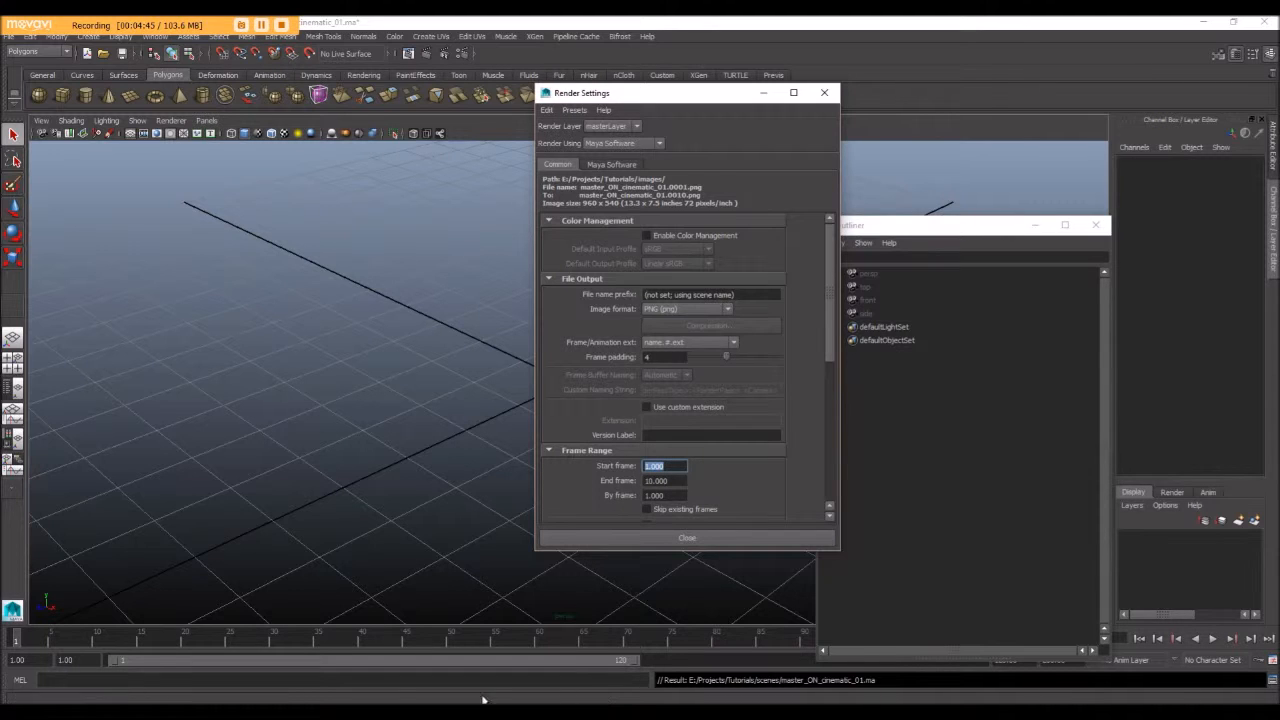
pyautogui.moveTo(311, 713)
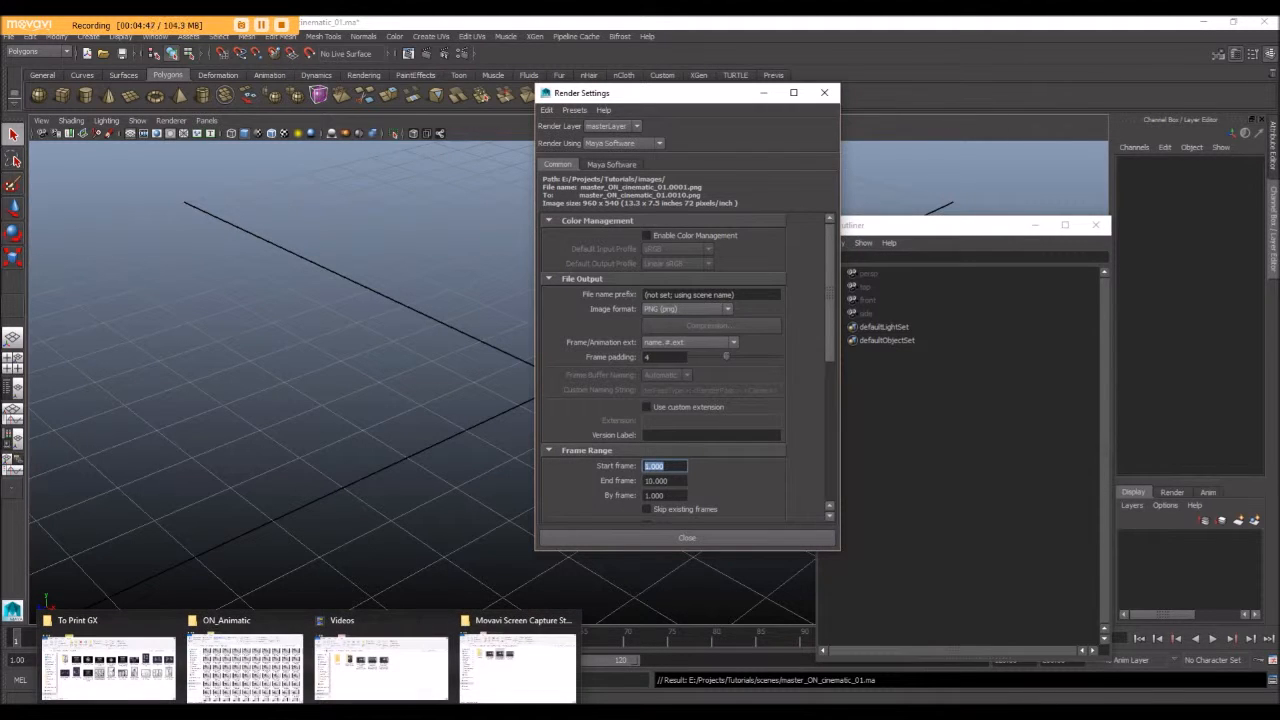
pyautogui.click(245, 665)
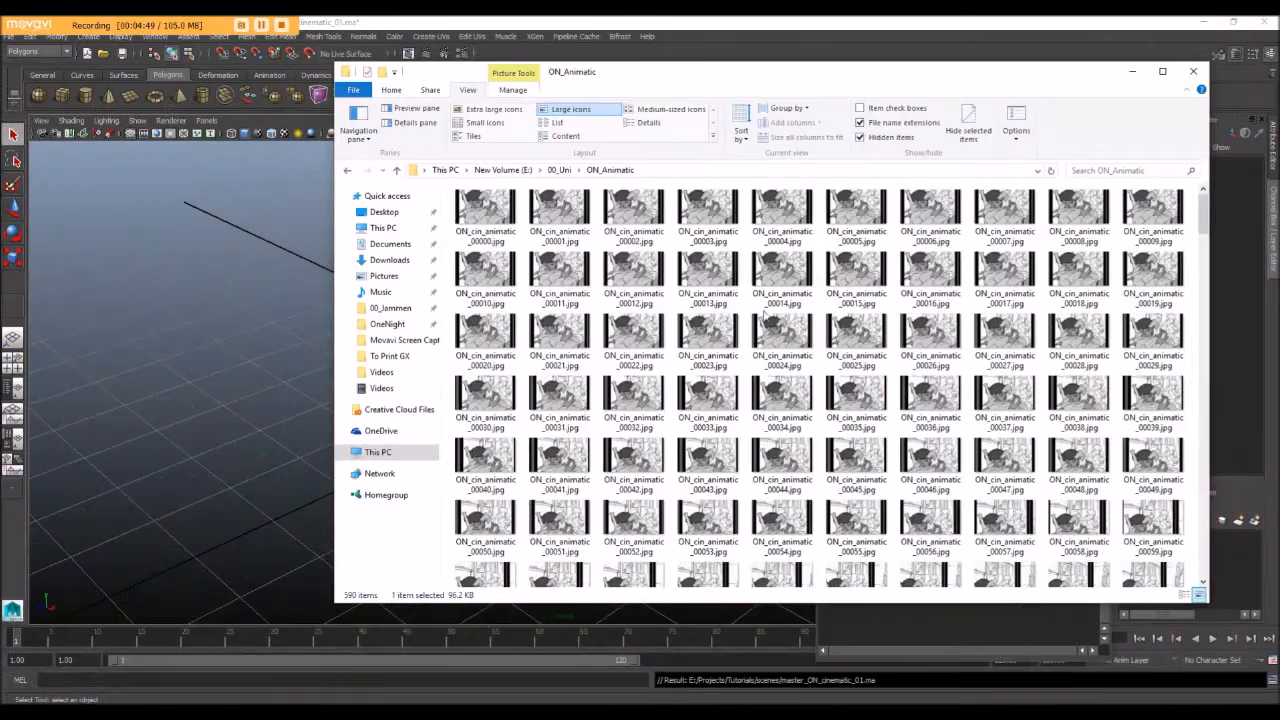
pyautogui.moveTo(1204, 222); pyautogui.dragTo(1201, 592)
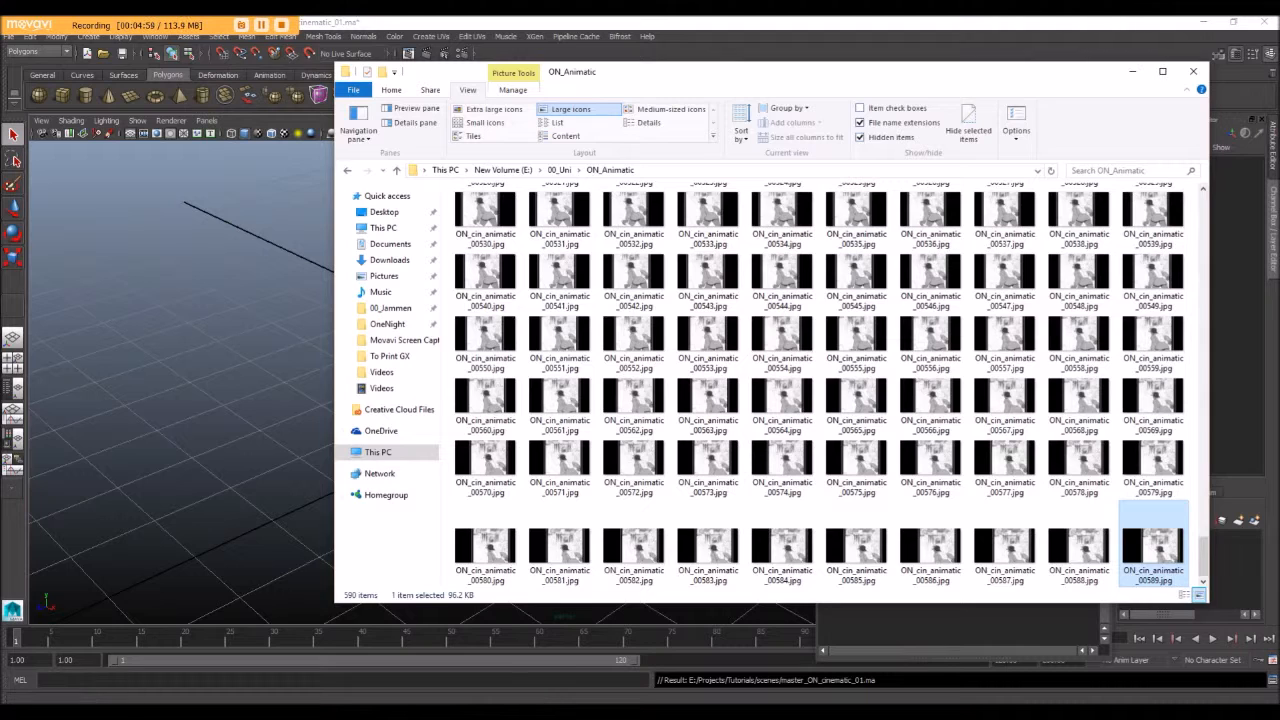
pyautogui.click(606, 665)
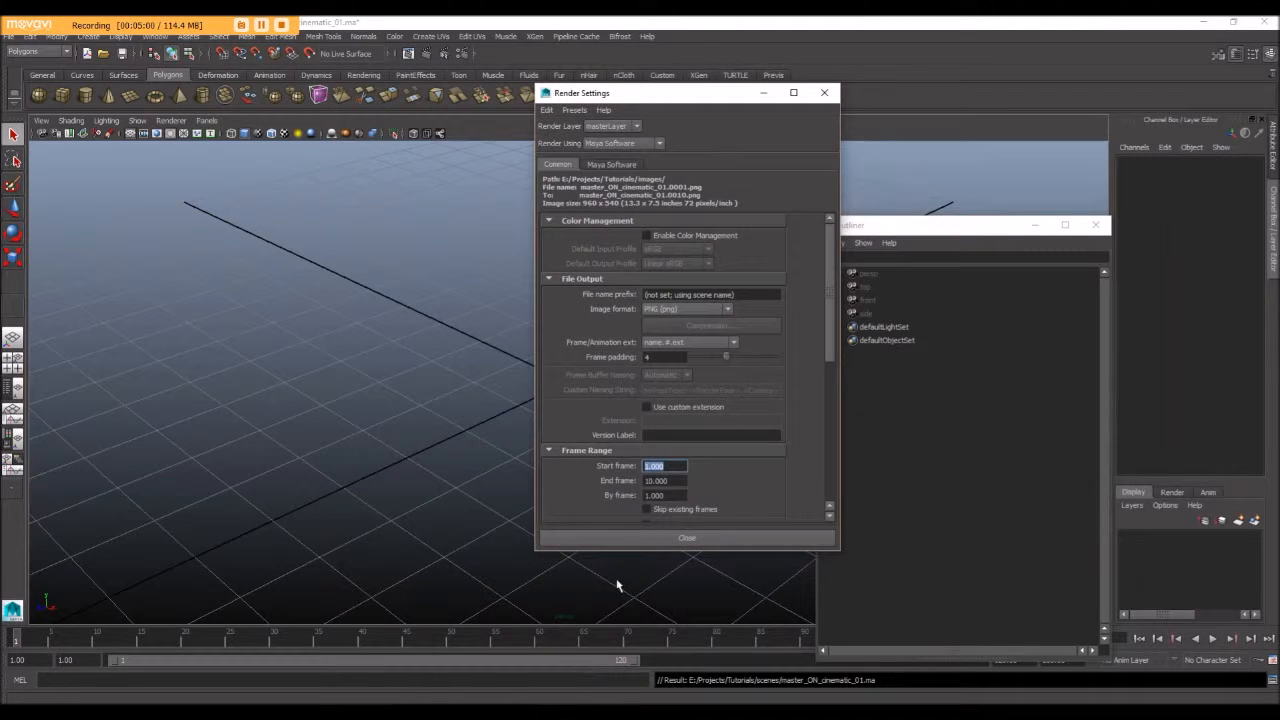
pyautogui.click(673, 466)
pyautogui.press('Tab')
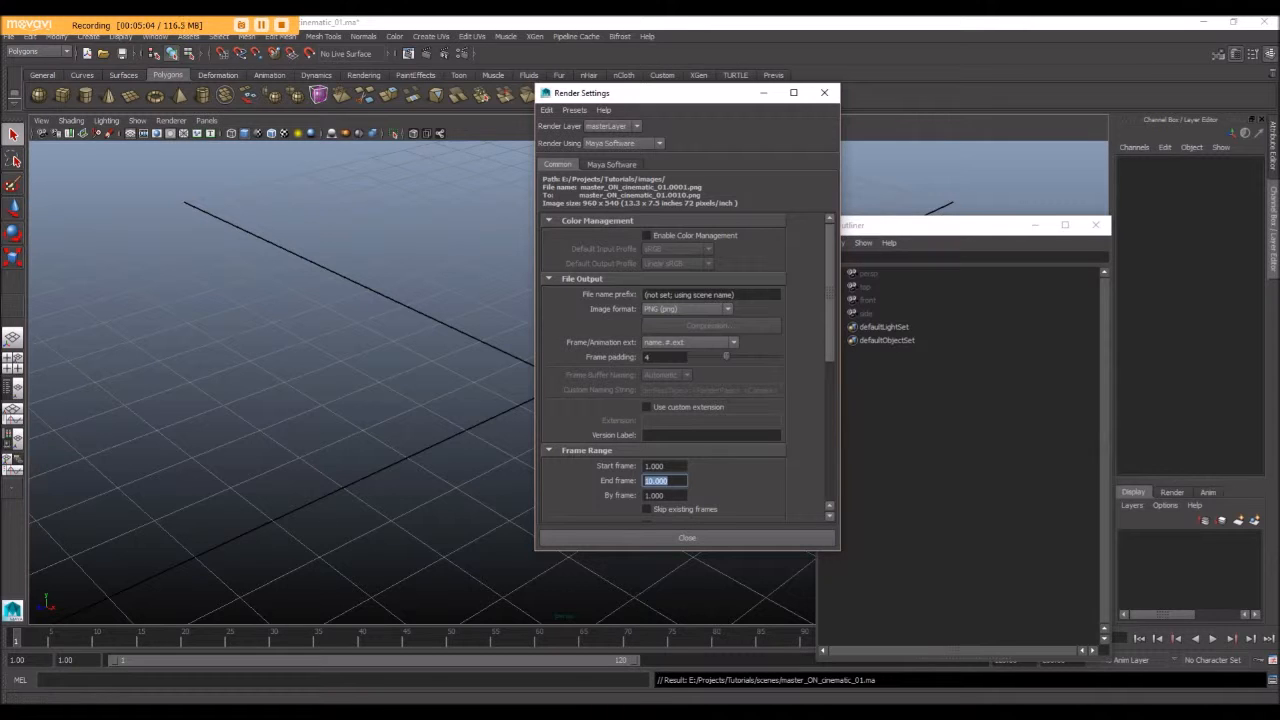
pyautogui.moveTo(507, 715)
pyautogui.write('589')
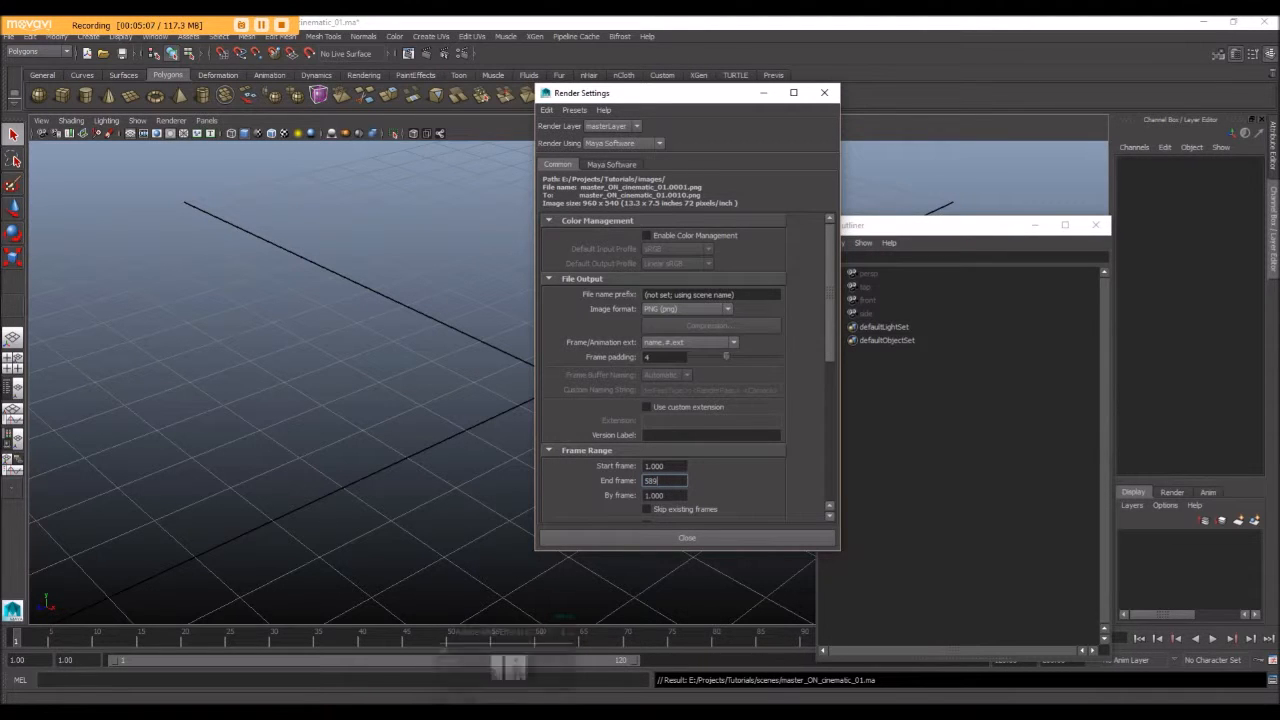
# - Check the first image number in the ON_Animatic folder and set the render start frame to 0
pyautogui.moveTo(308, 715)
pyautogui.click(245, 665)
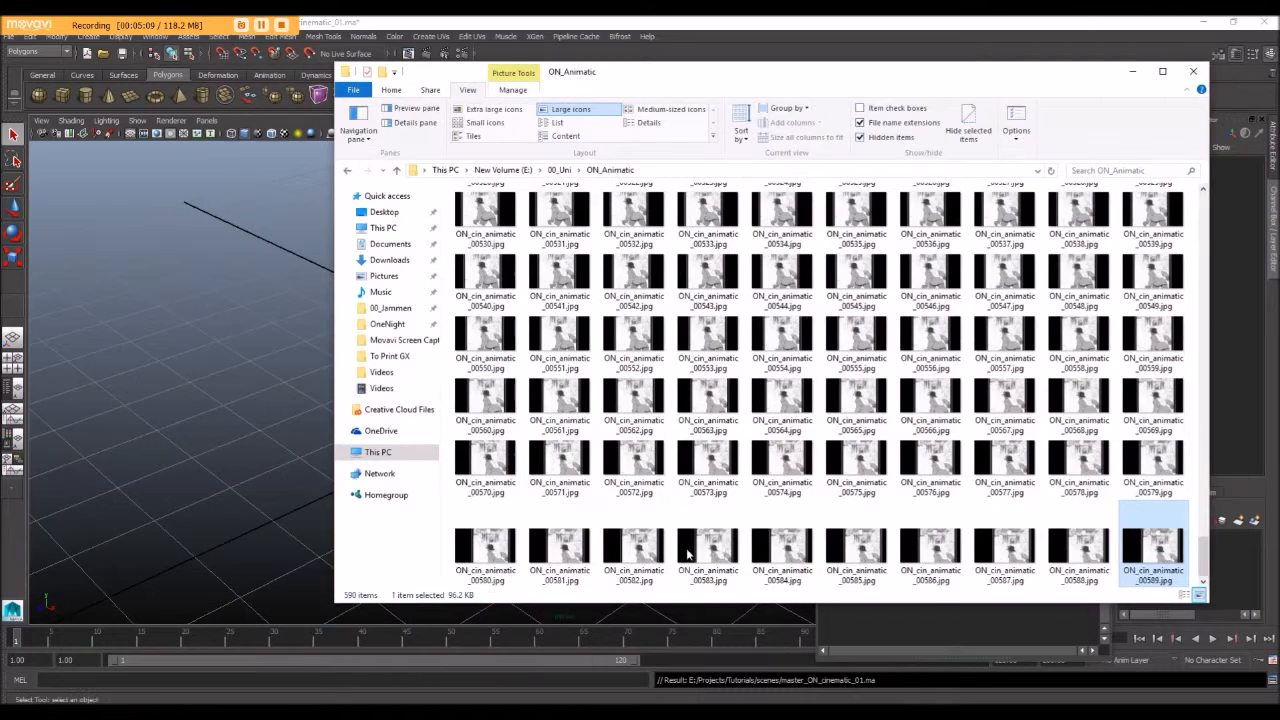
pyautogui.moveTo(1204, 556); pyautogui.dragTo(1180, 205)
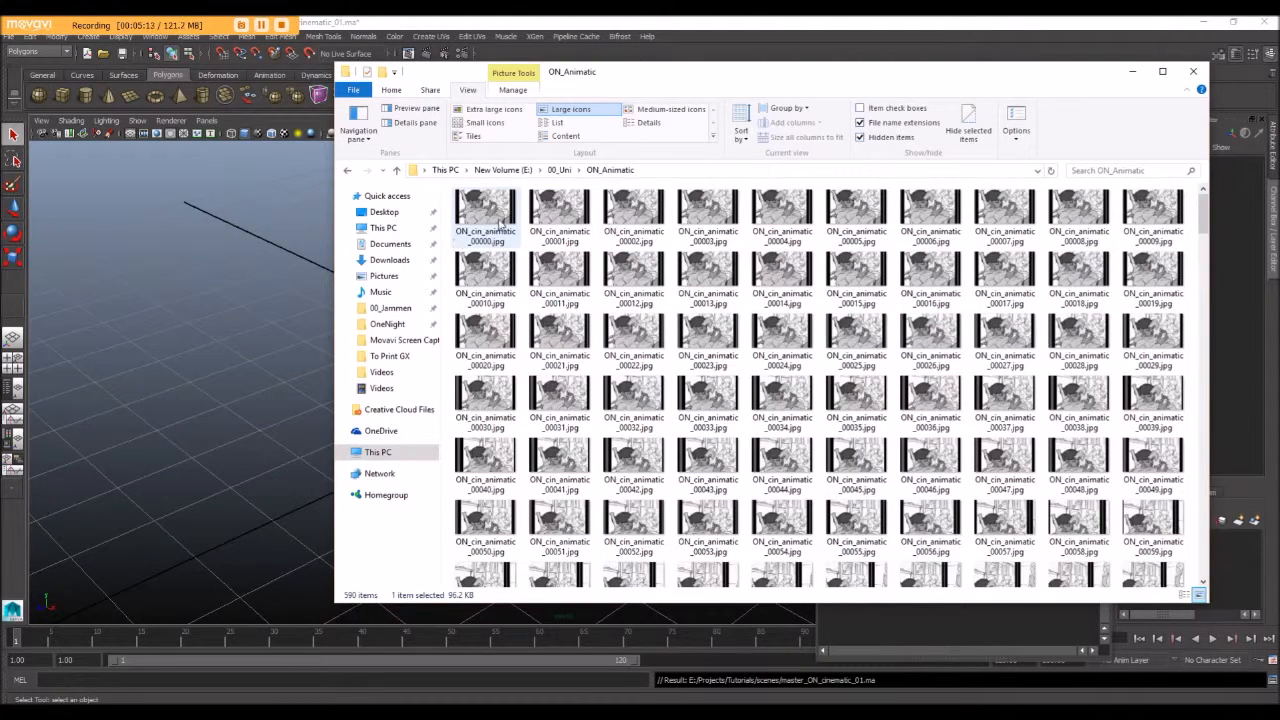
pyautogui.click(565, 20)
pyautogui.click(669, 467)
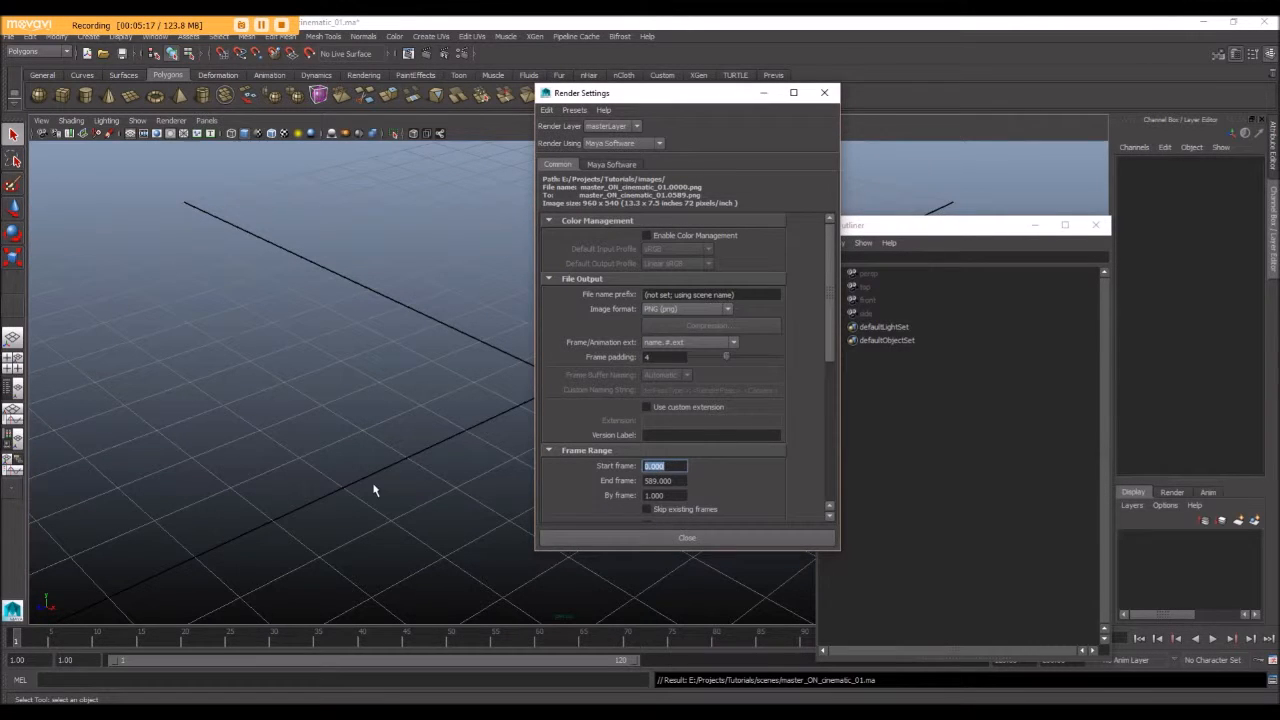
# - Set both the animation start time and the playback range start time to 0
pyautogui.click(17, 659)
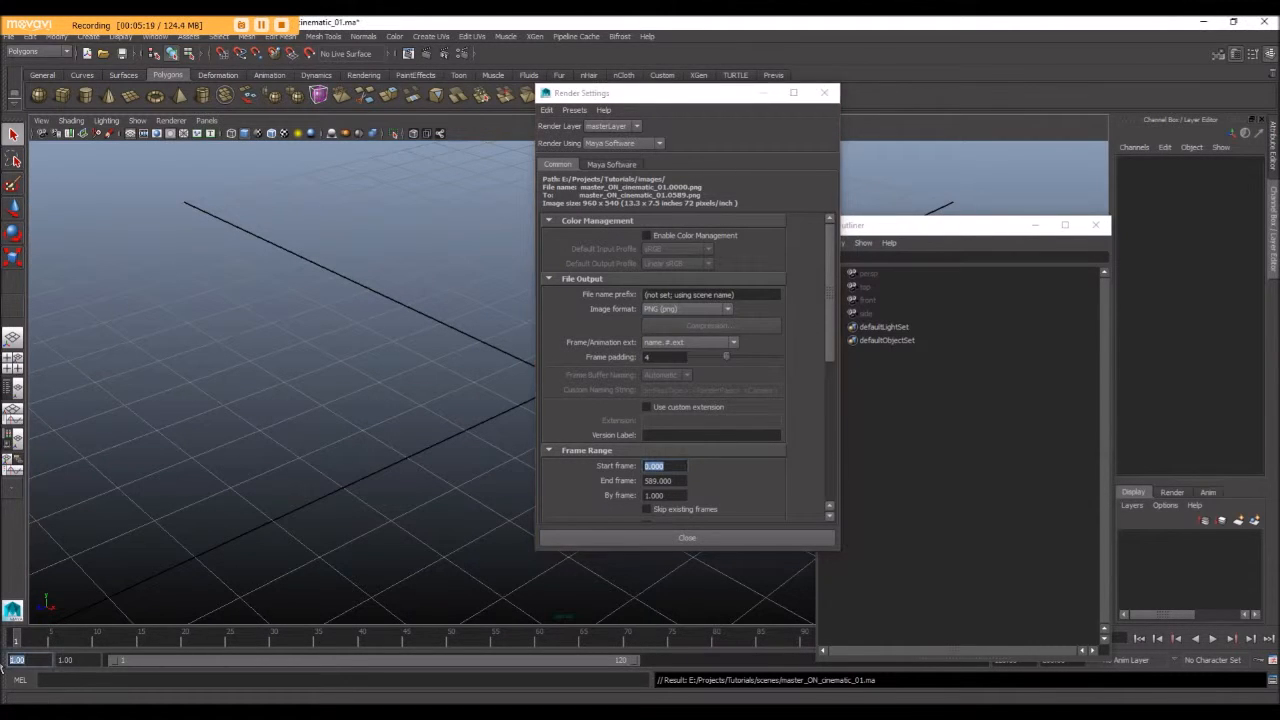
pyautogui.write('0')
pyautogui.press('Tab')
pyautogui.write('0')
pyautogui.press('Return')
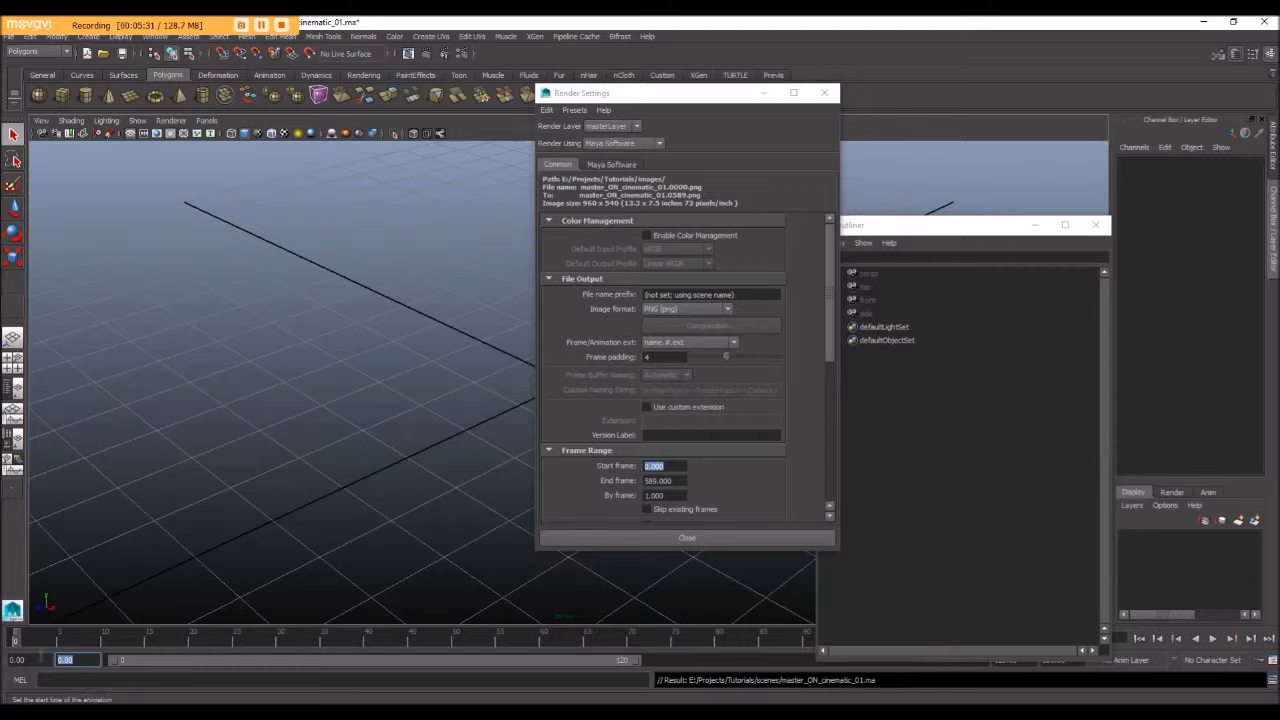
# - Set the playback range start to 10 with the animation start at 0, and play the timeline briefly to test it
pyautogui.click(20, 659)
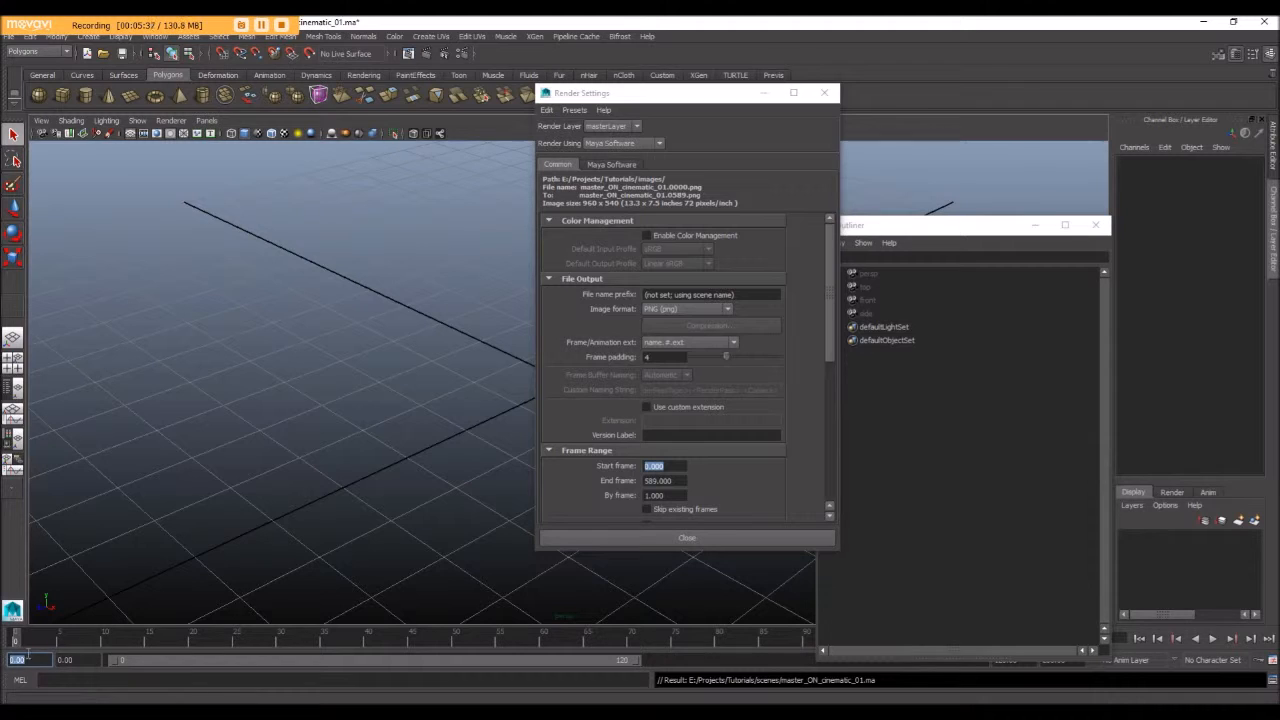
pyautogui.write('0')
pyautogui.press('Tab')
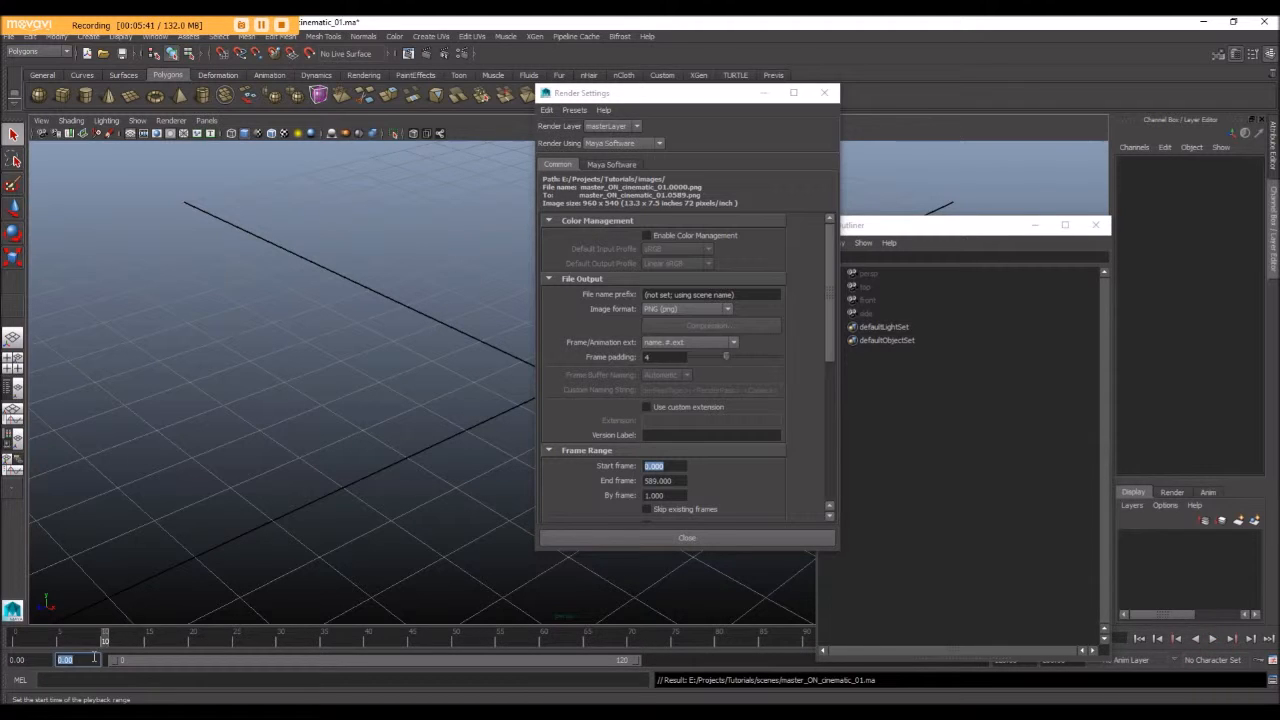
pyautogui.write('10')
pyautogui.press('Return')
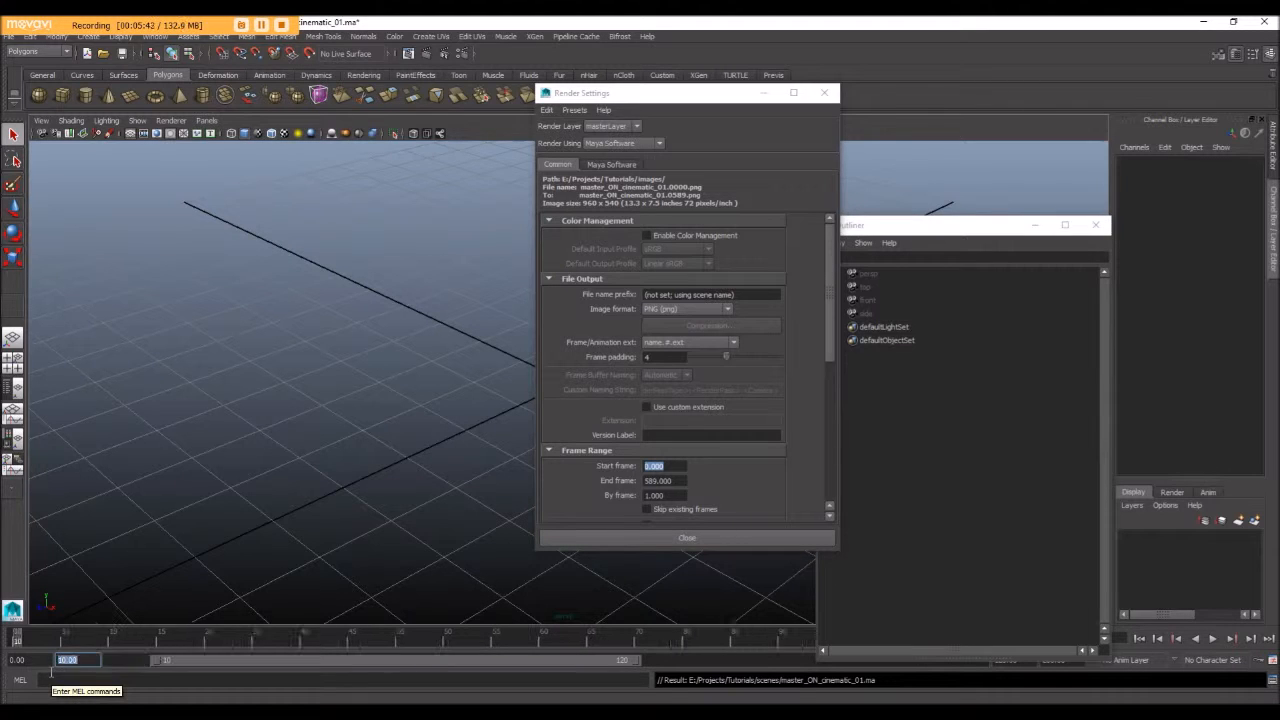
pyautogui.hotkey('alt', 'v')
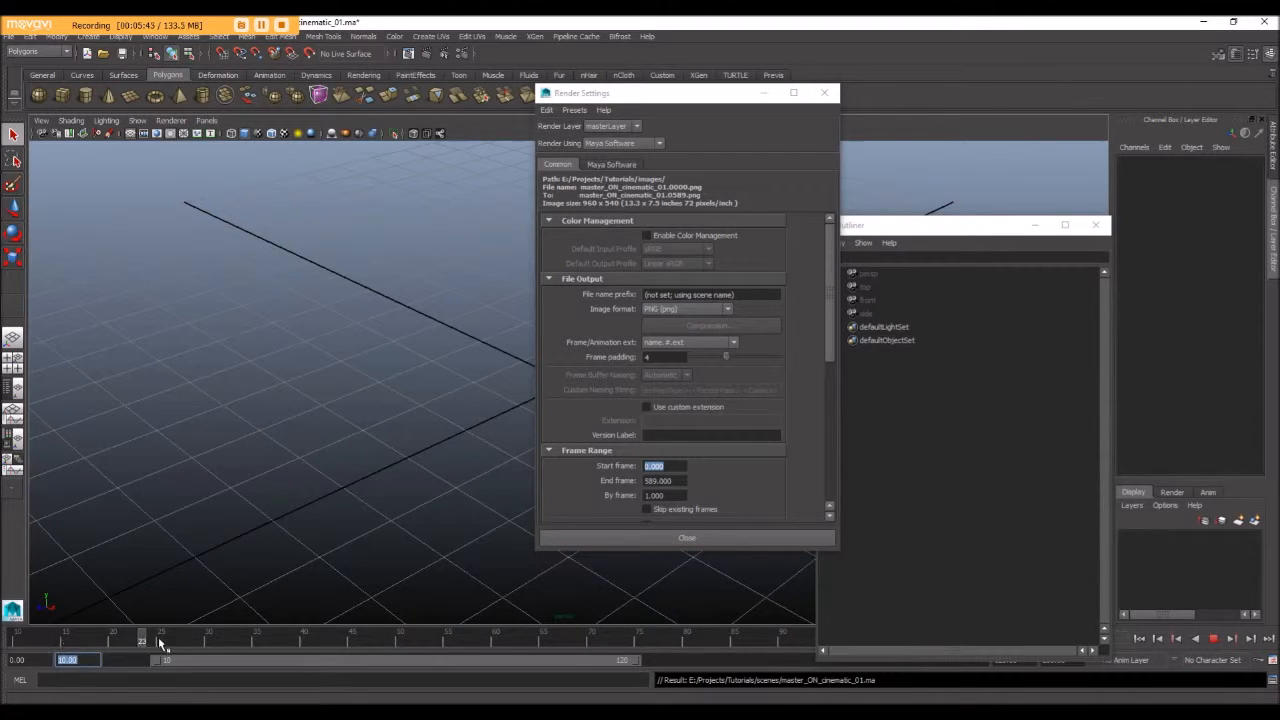
pyautogui.hotkey('alt', 'v')
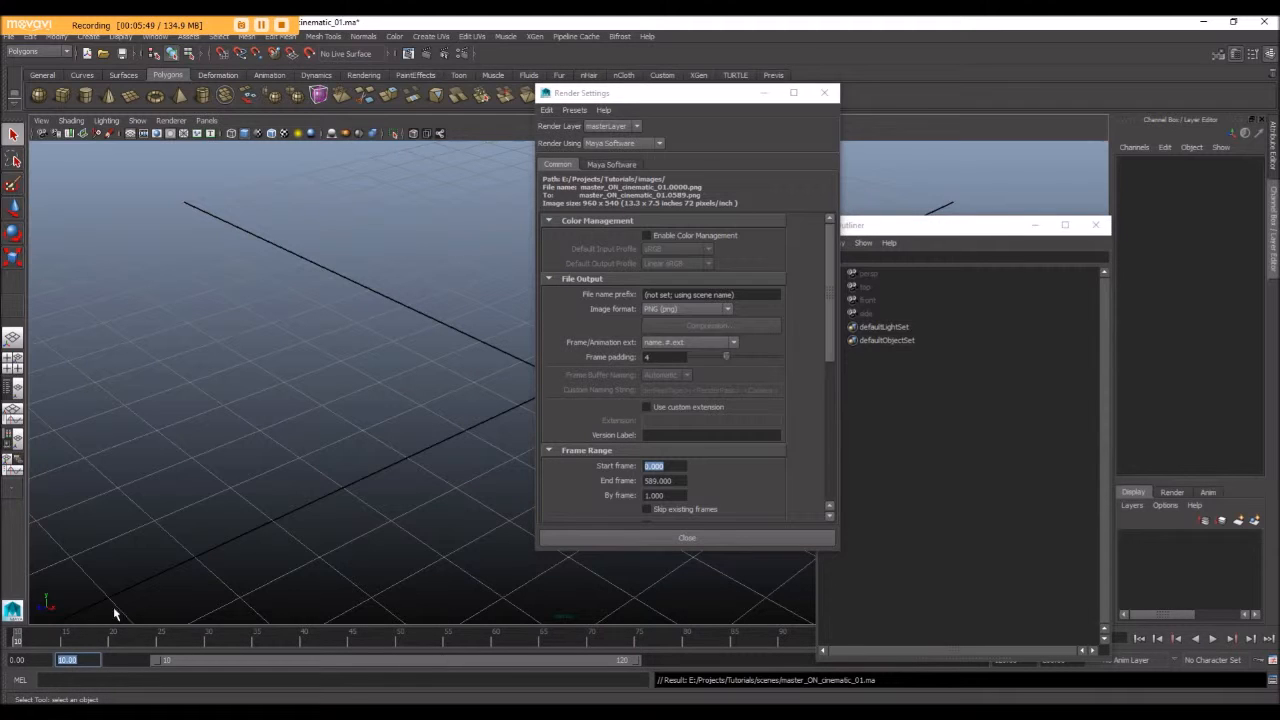
# - Set the playback range start back to 0
pyautogui.click(99, 660)
pyautogui.moveTo(92, 662); pyautogui.dragTo(15, 660)
pyautogui.write('0')
pyautogui.press('Return')
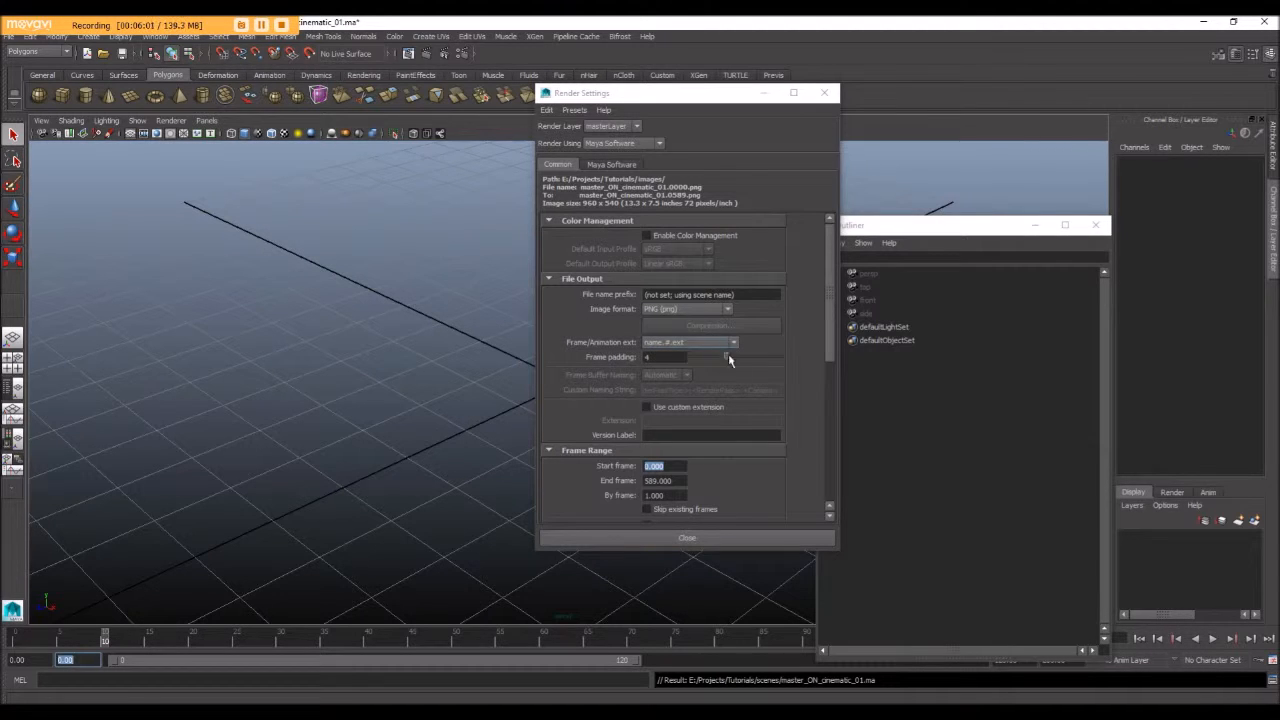
# - Check the image numbering and padding in the ON_Animatic folder through to the last frame, and return to the Render Settings
pyautogui.click(657, 357)
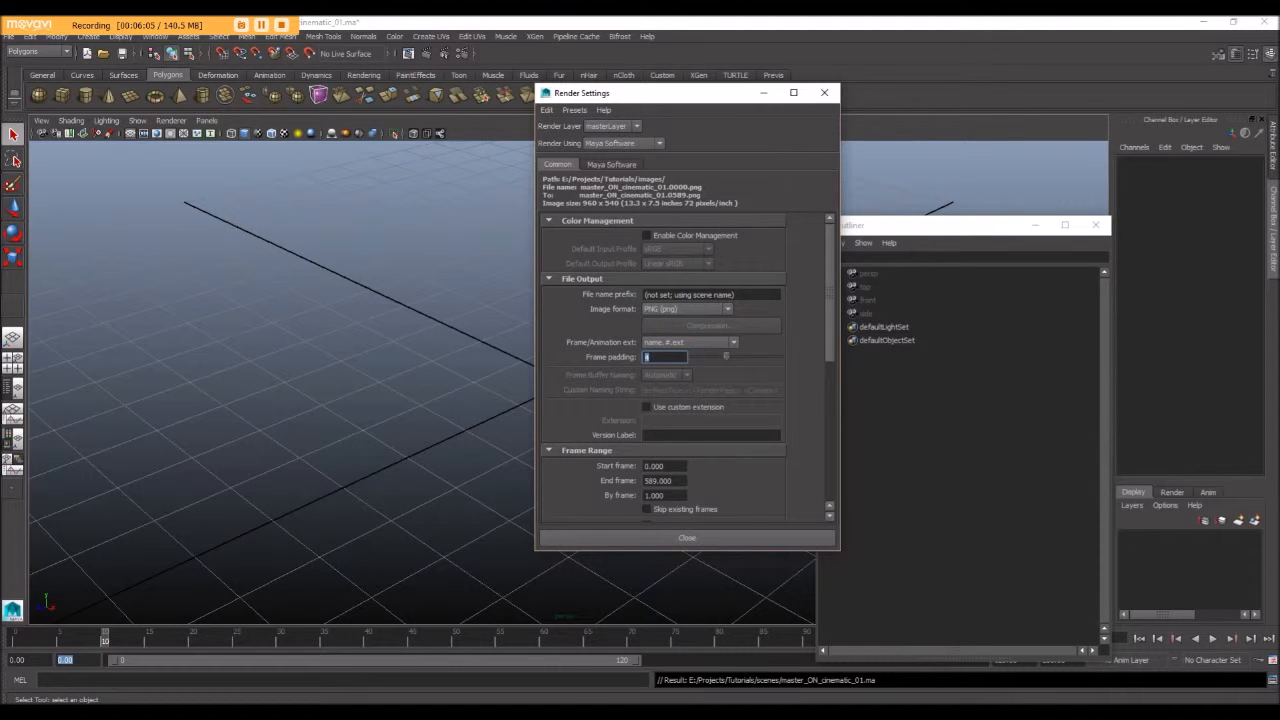
pyautogui.click(310, 712)
pyautogui.click(180, 668)
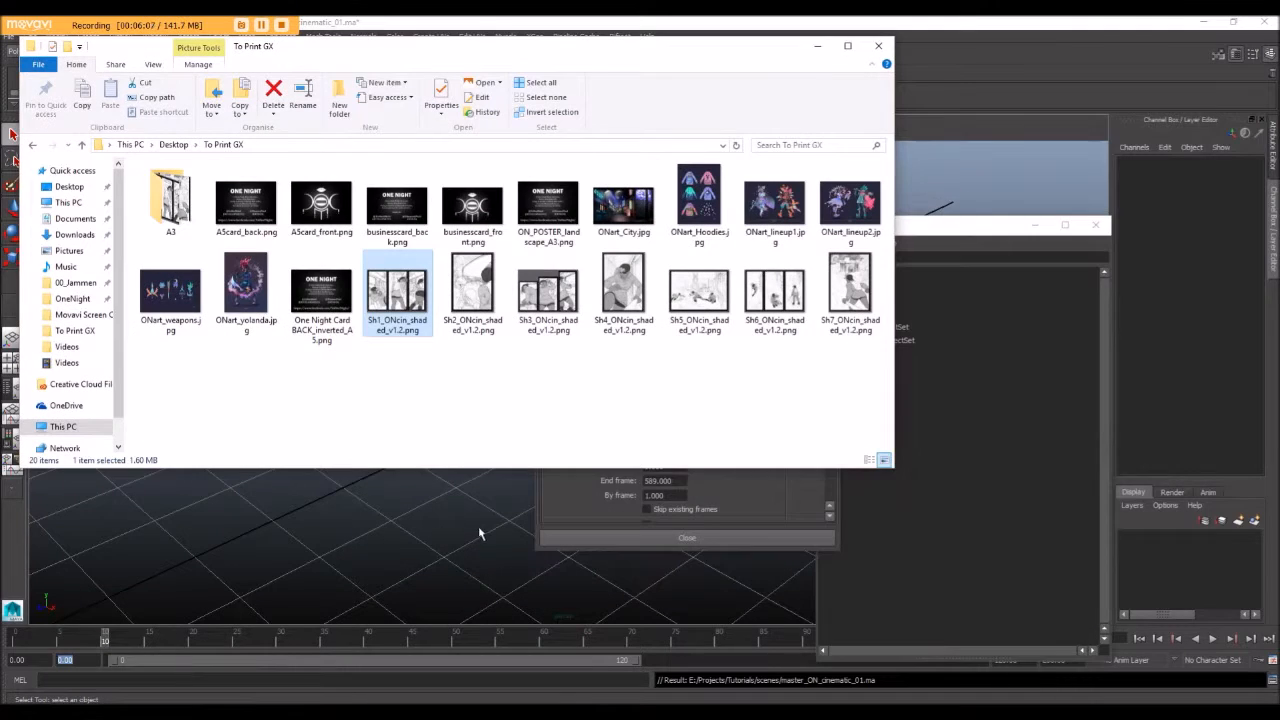
pyautogui.click(310, 712)
pyautogui.click(257, 665)
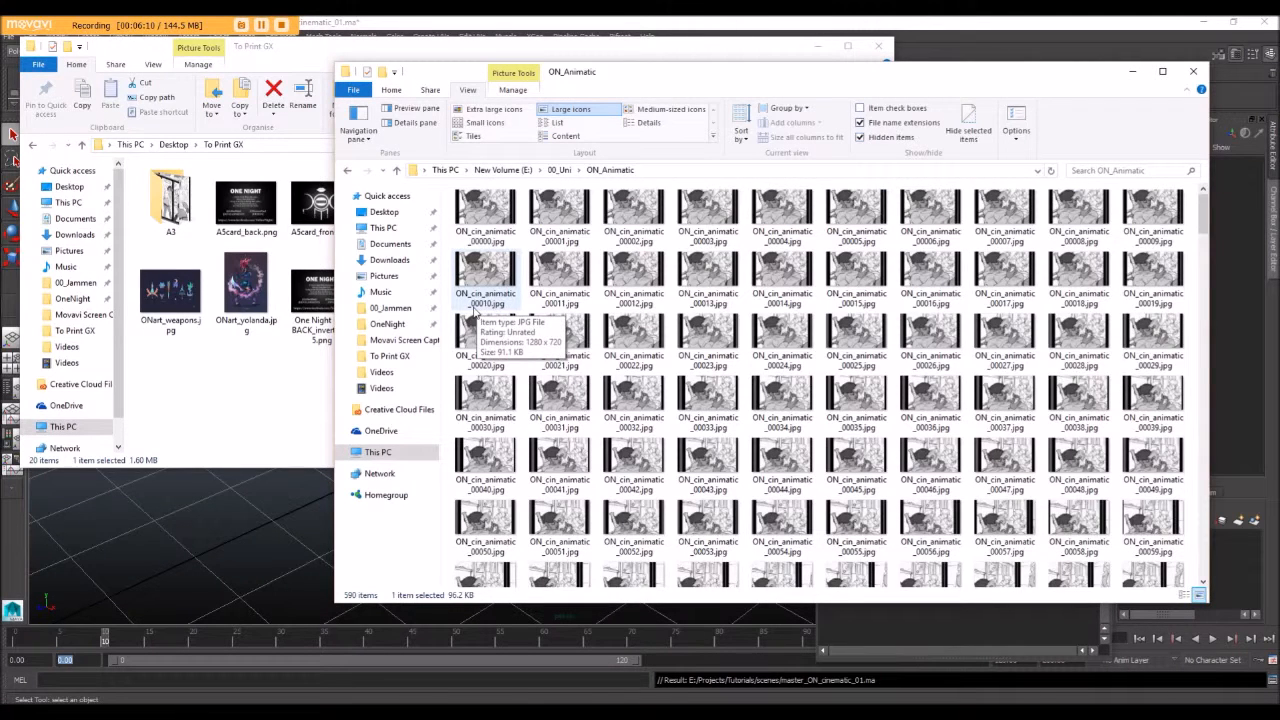
pyautogui.click(476, 310)
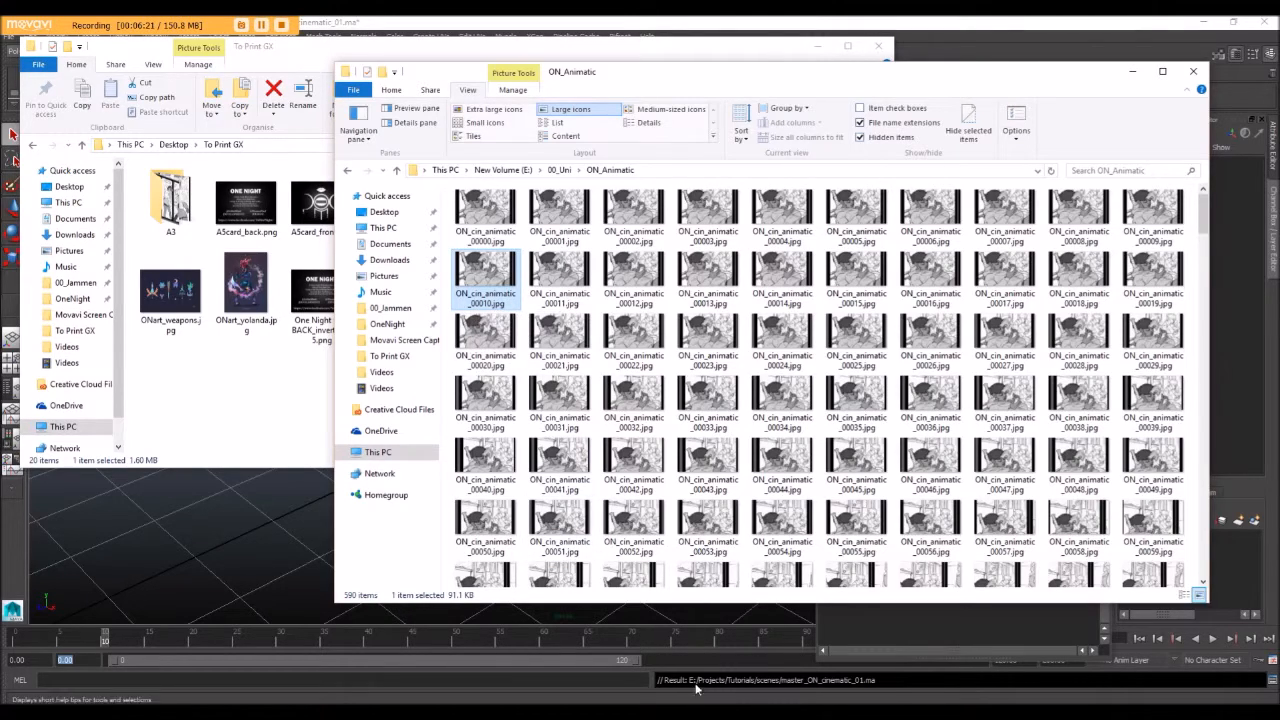
pyautogui.moveTo(1204, 217); pyautogui.dragTo(1212, 585)
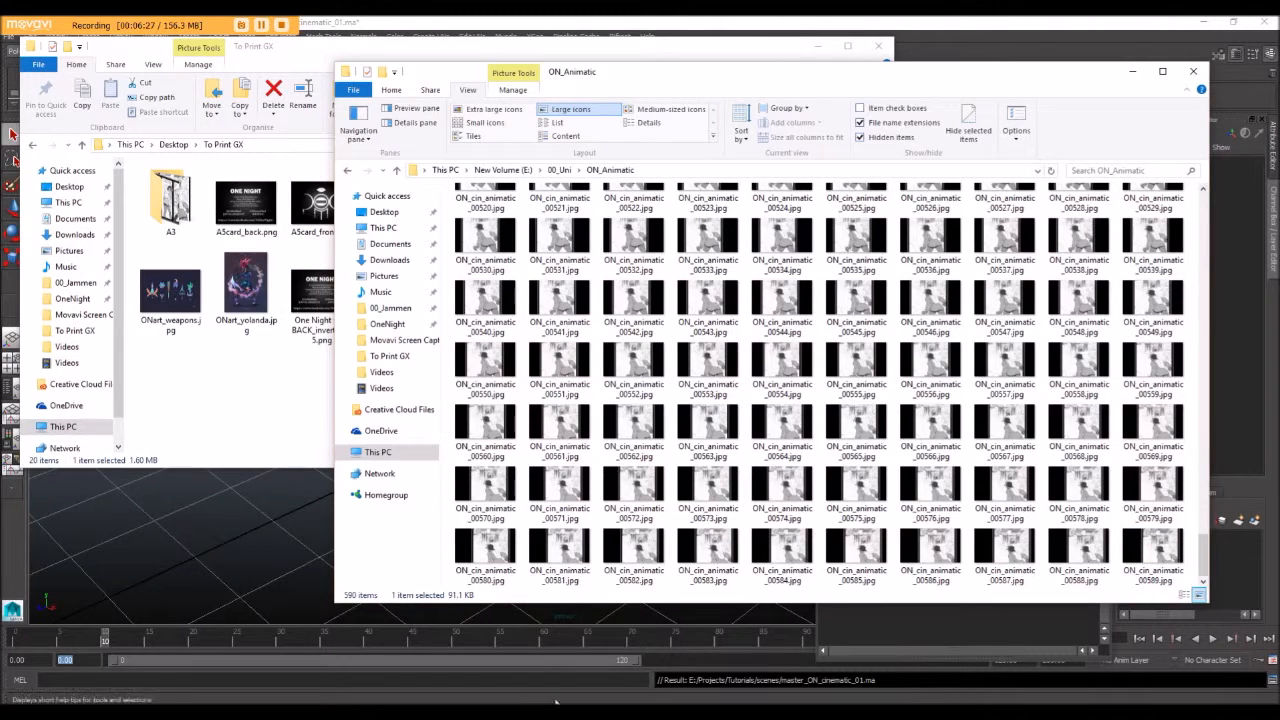
pyautogui.click(592, 664)
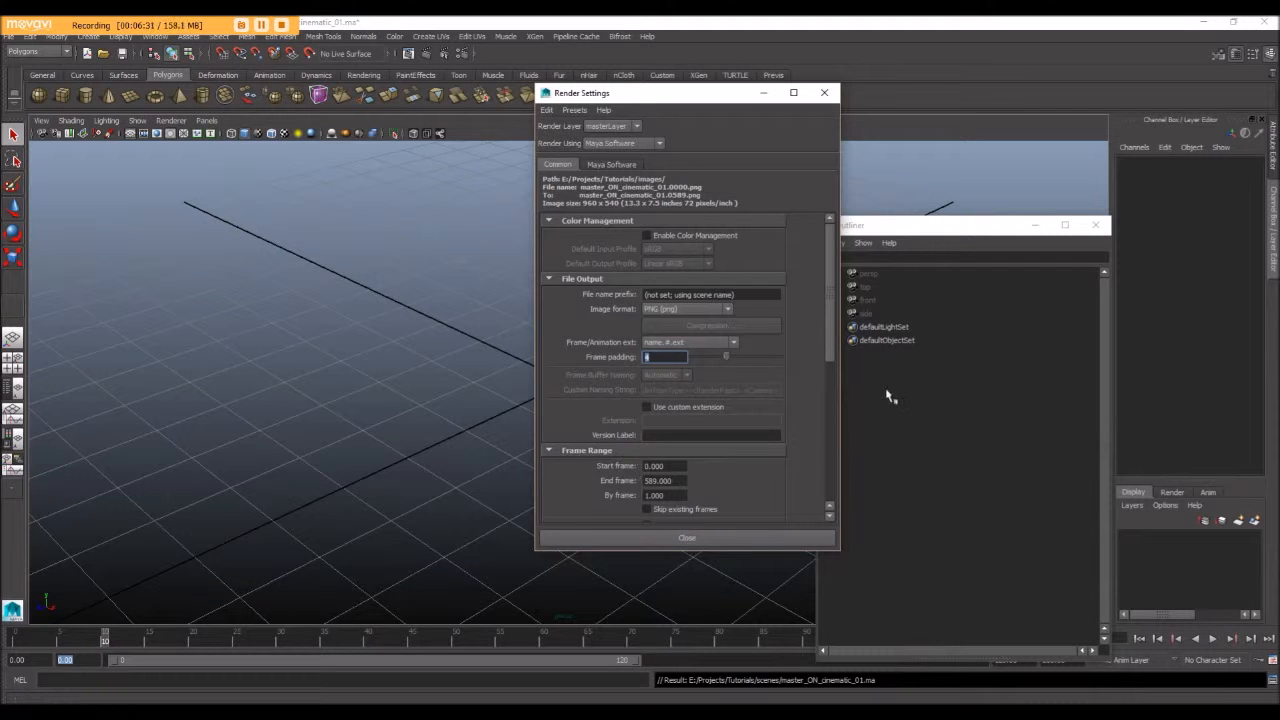
# - Set the render image size preset to HD 720
pyautogui.moveTo(833, 302); pyautogui.dragTo(815, 458)
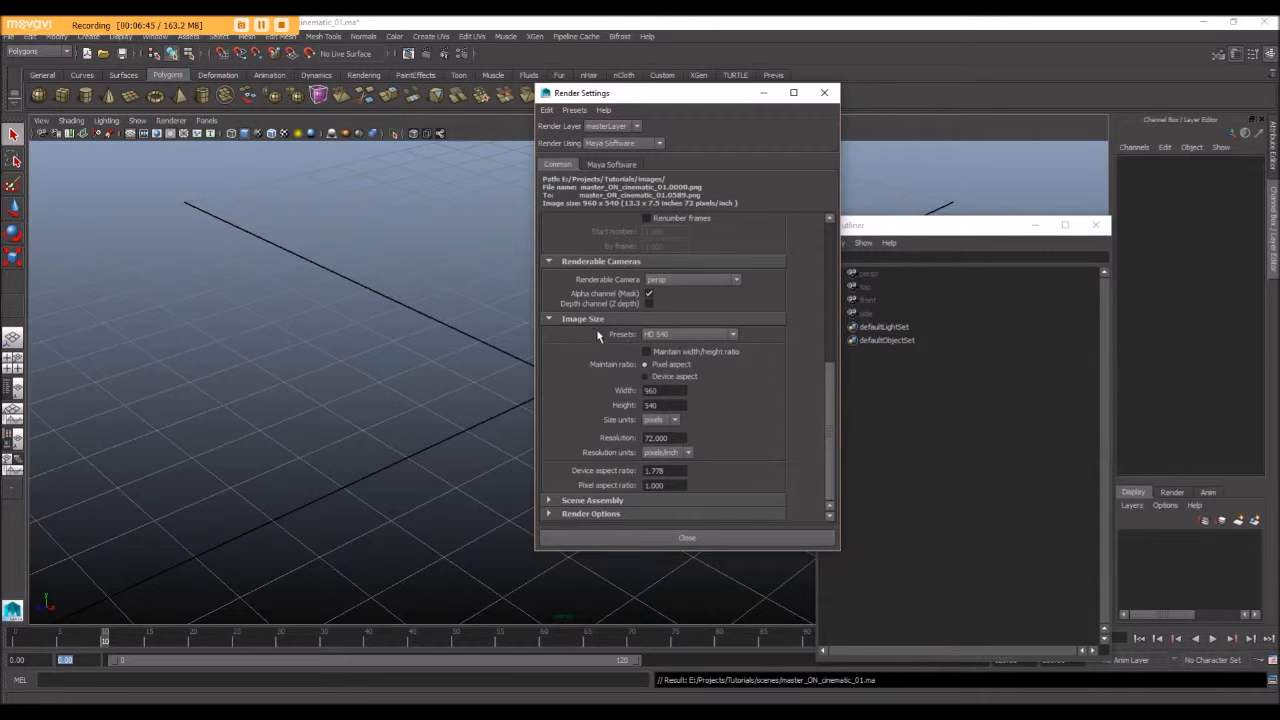
pyautogui.click(688, 334)
pyautogui.click(672, 337)
pyautogui.click(664, 340)
pyautogui.click(682, 340)
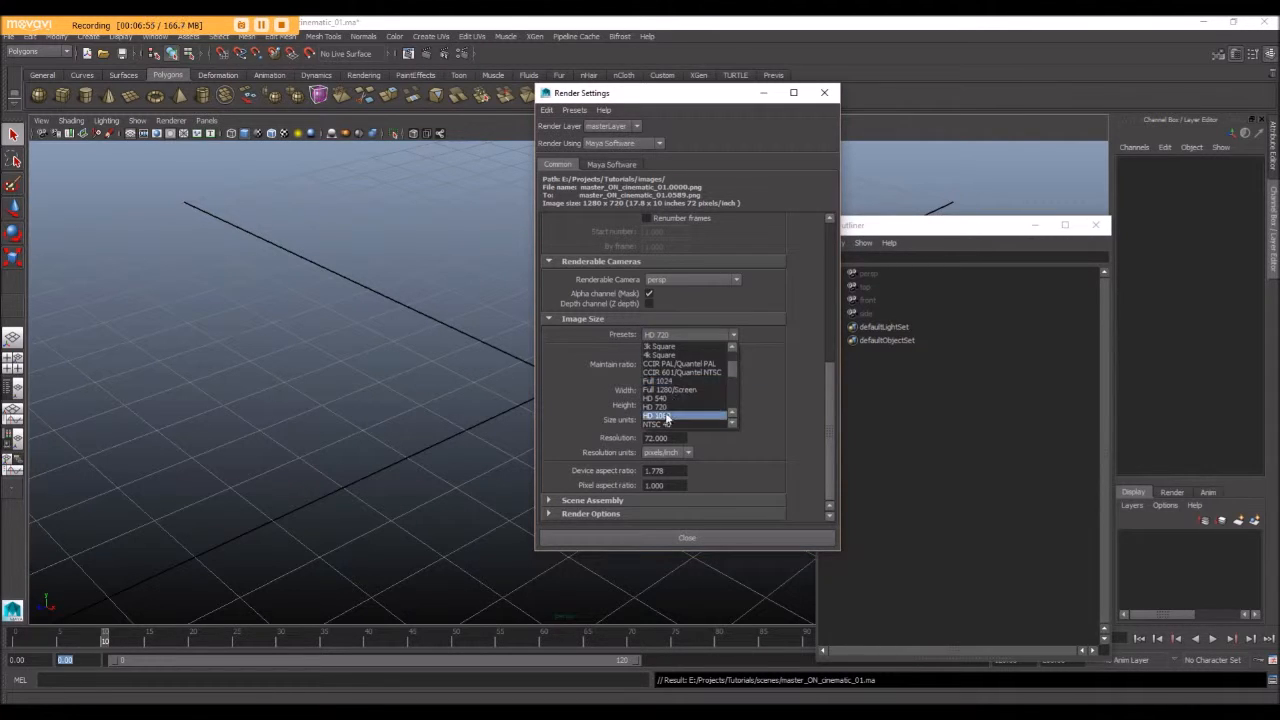
pyautogui.click(553, 386)
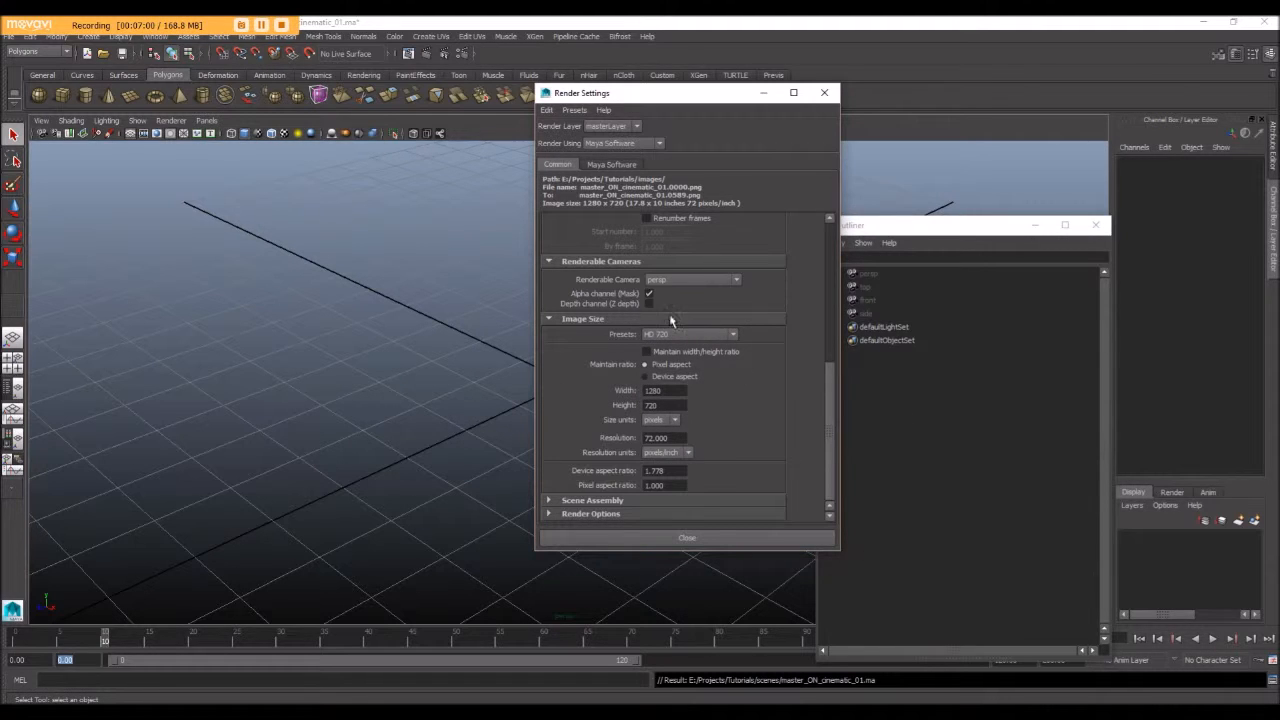
# - Try the HD 1080 image size preset, and switch back to HD 720
pyautogui.click(672, 334)
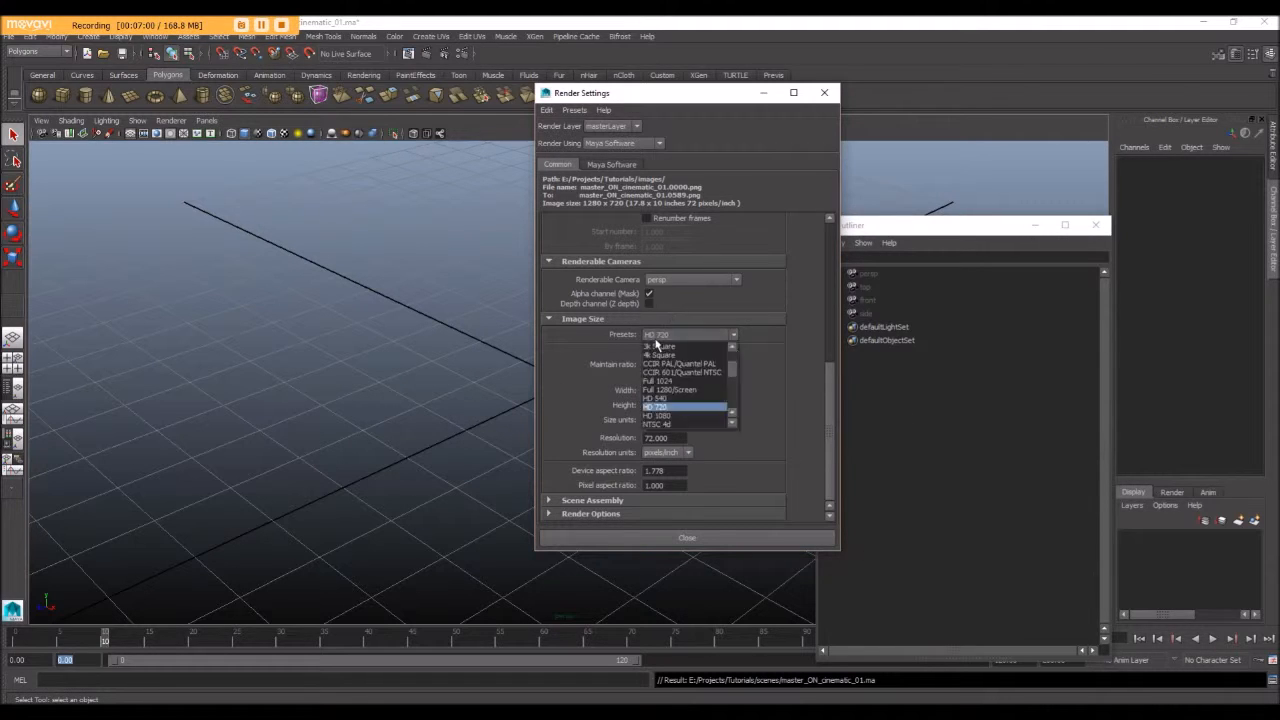
pyautogui.click(680, 417)
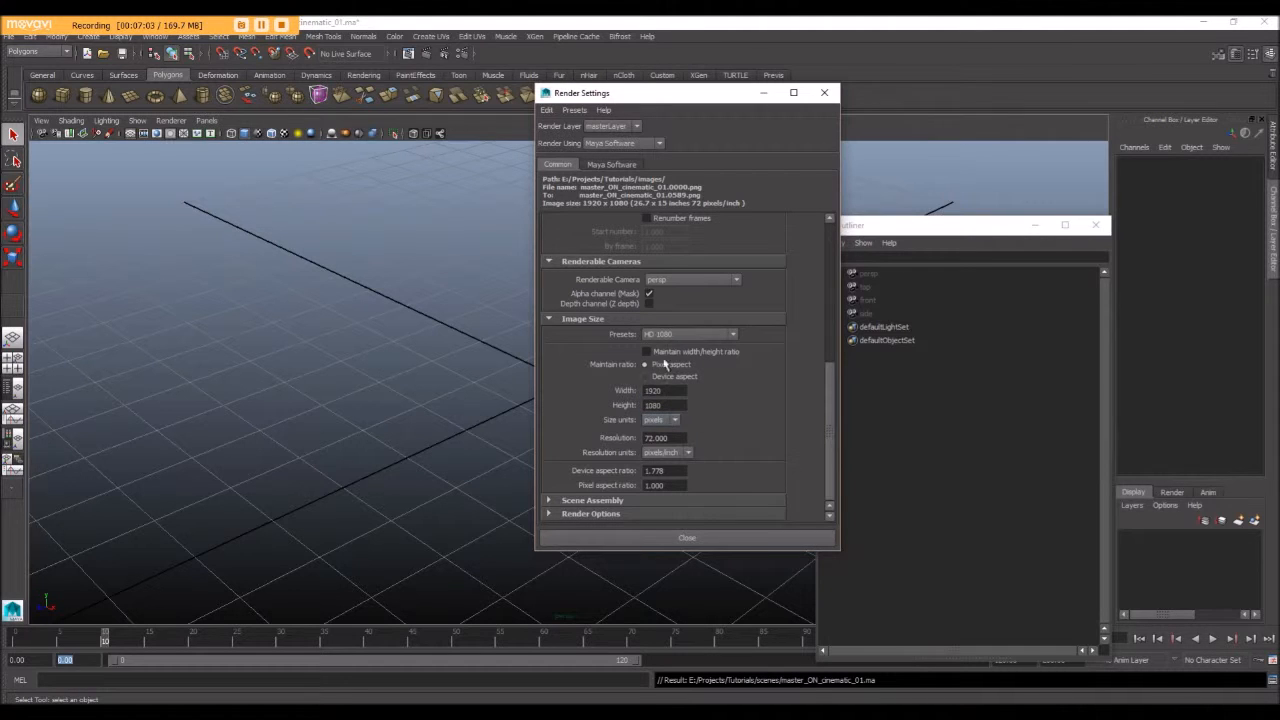
pyautogui.click(655, 337)
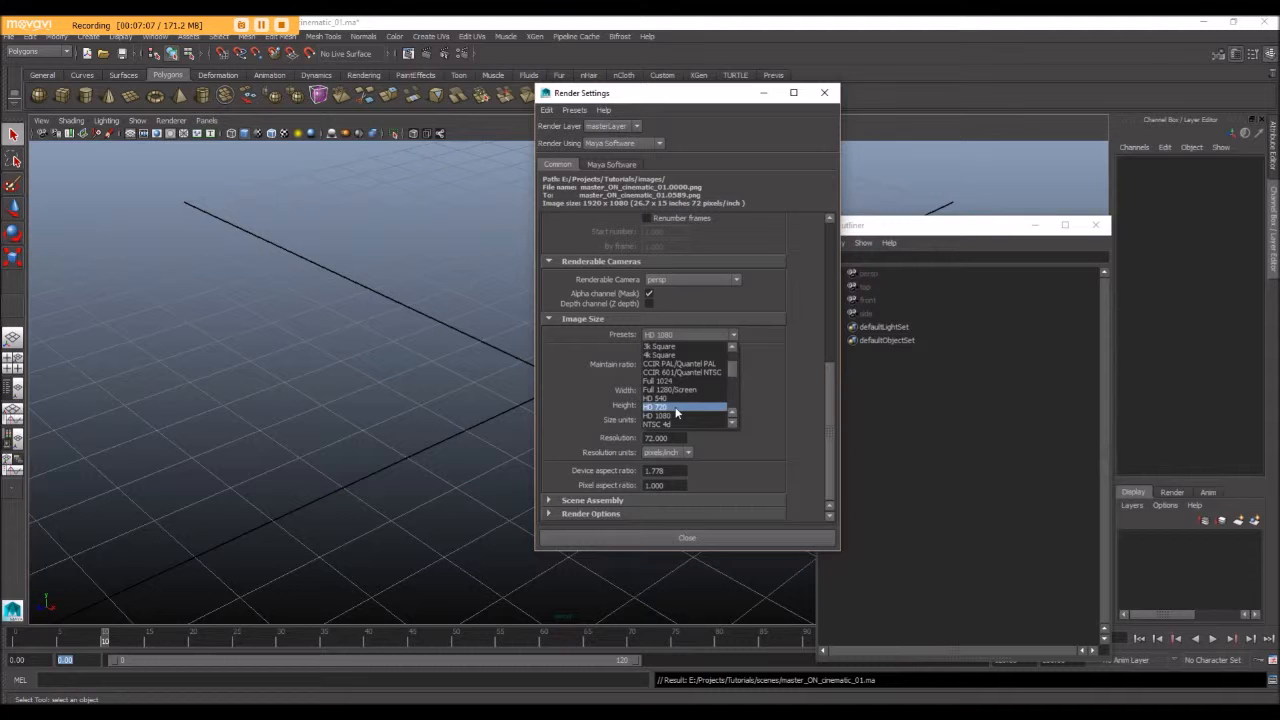
pyautogui.click(676, 410)
# - Close the Render Settings and display the Resolution Gate in the perspective view
pyautogui.scroll(10, 814, 357)
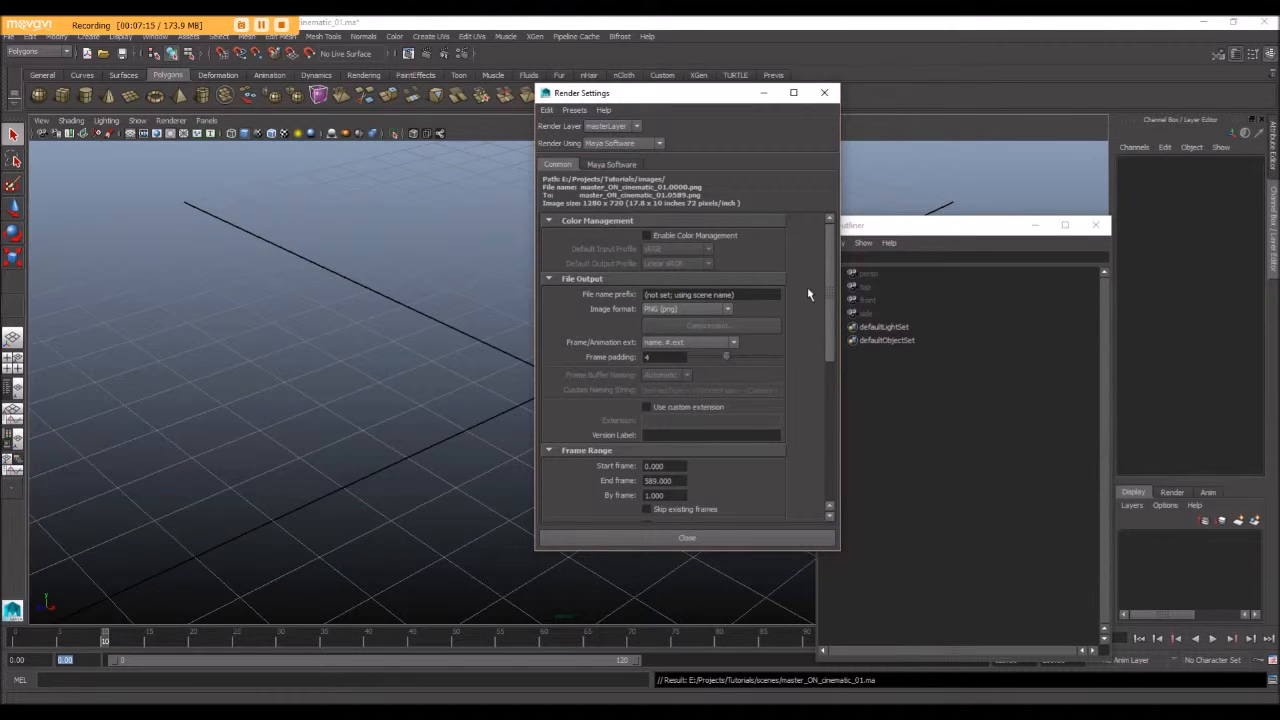
pyautogui.moveTo(825, 288); pyautogui.dragTo(829, 442)
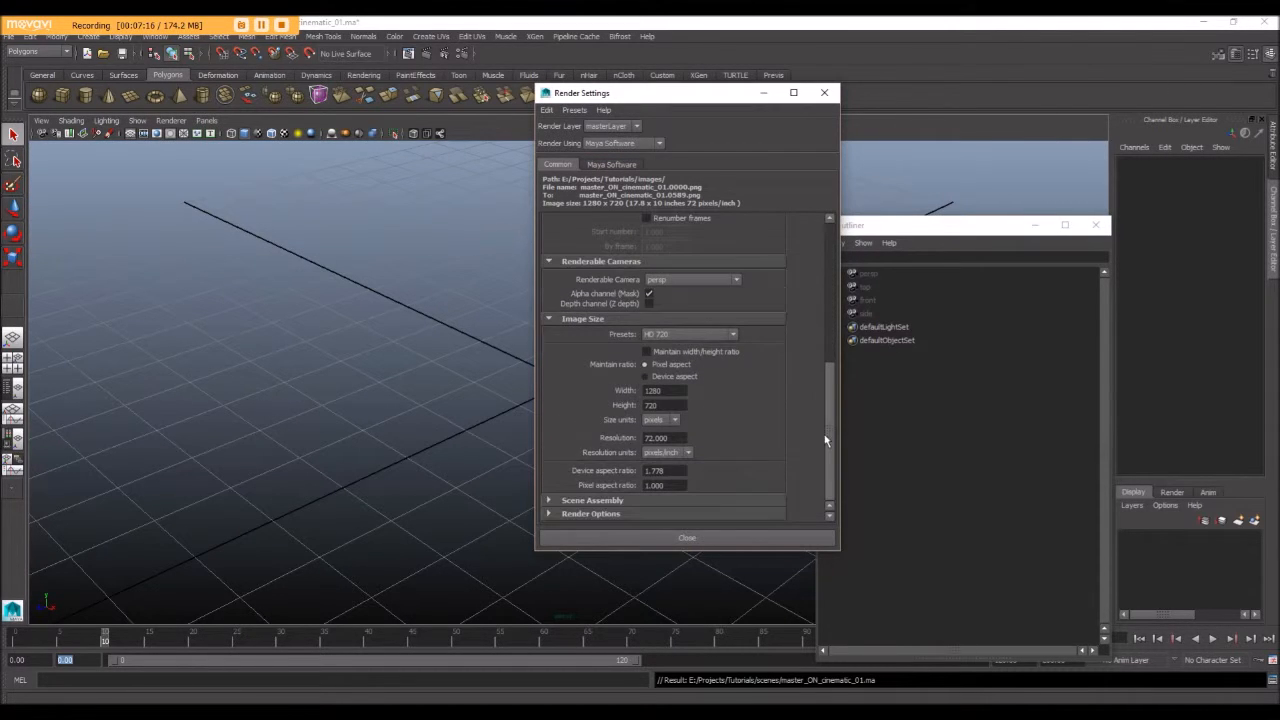
pyautogui.click(681, 539)
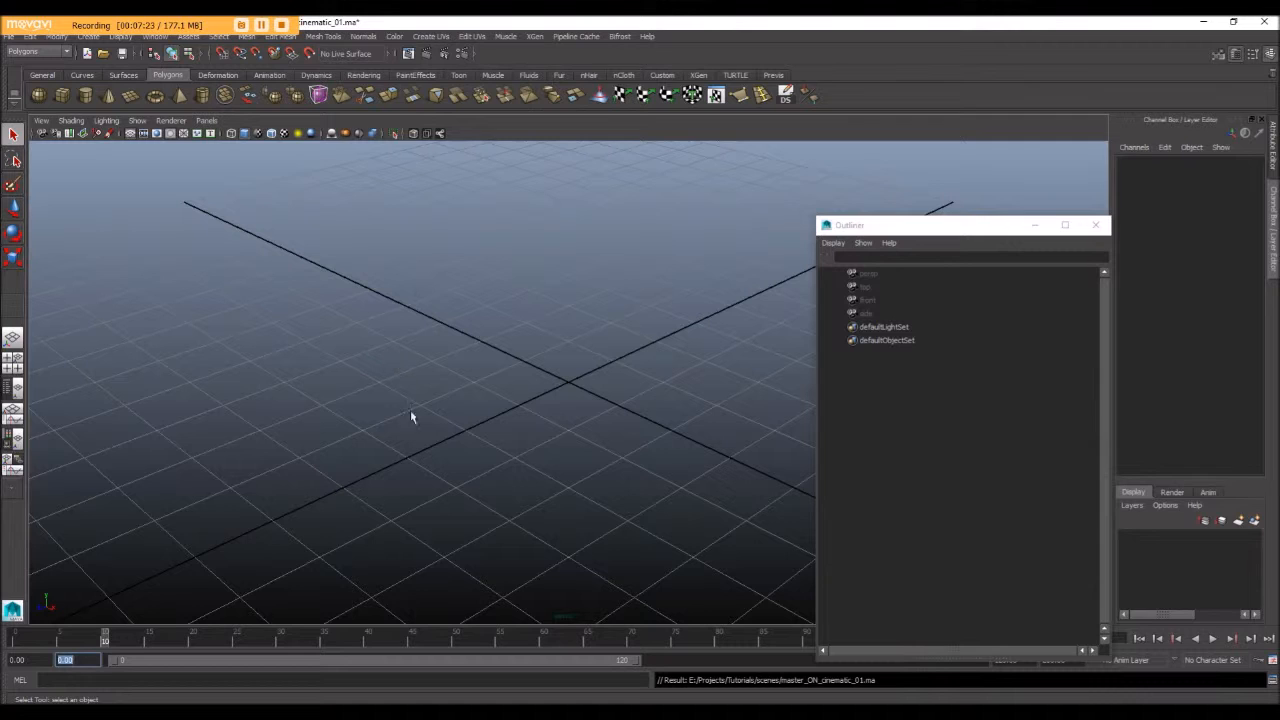
pyautogui.click(41, 120)
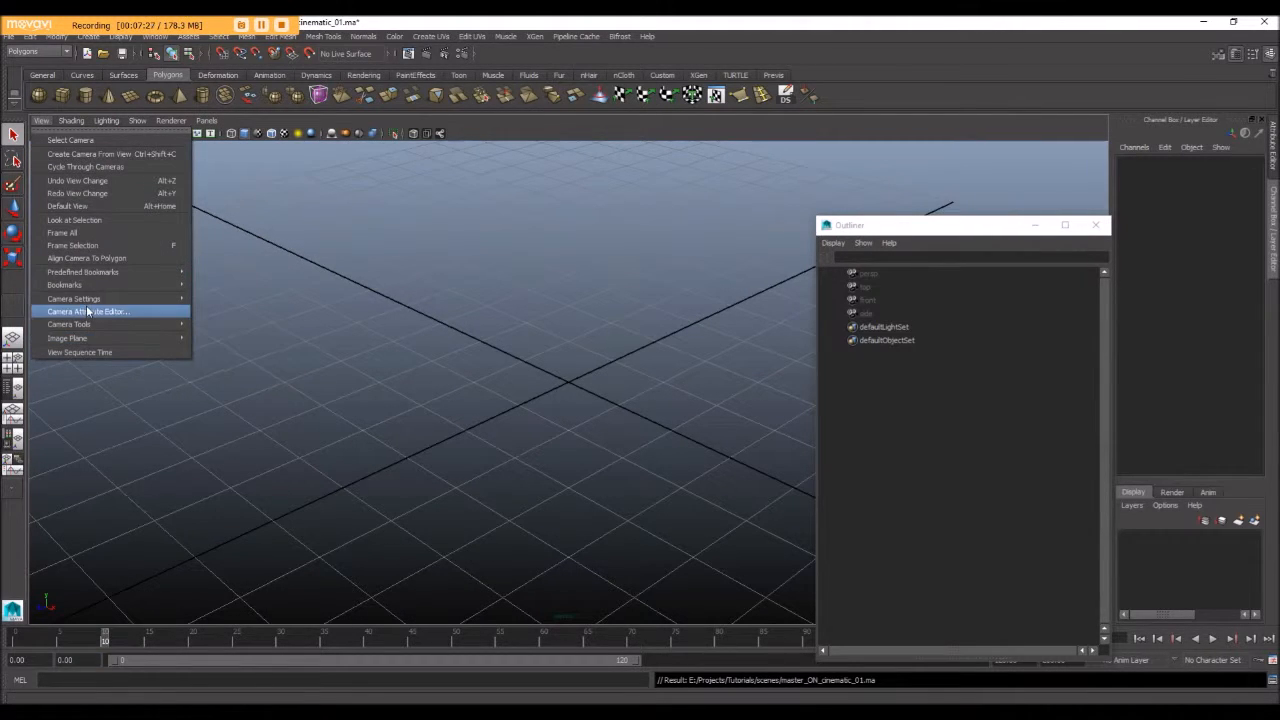
pyautogui.moveTo(83, 303)
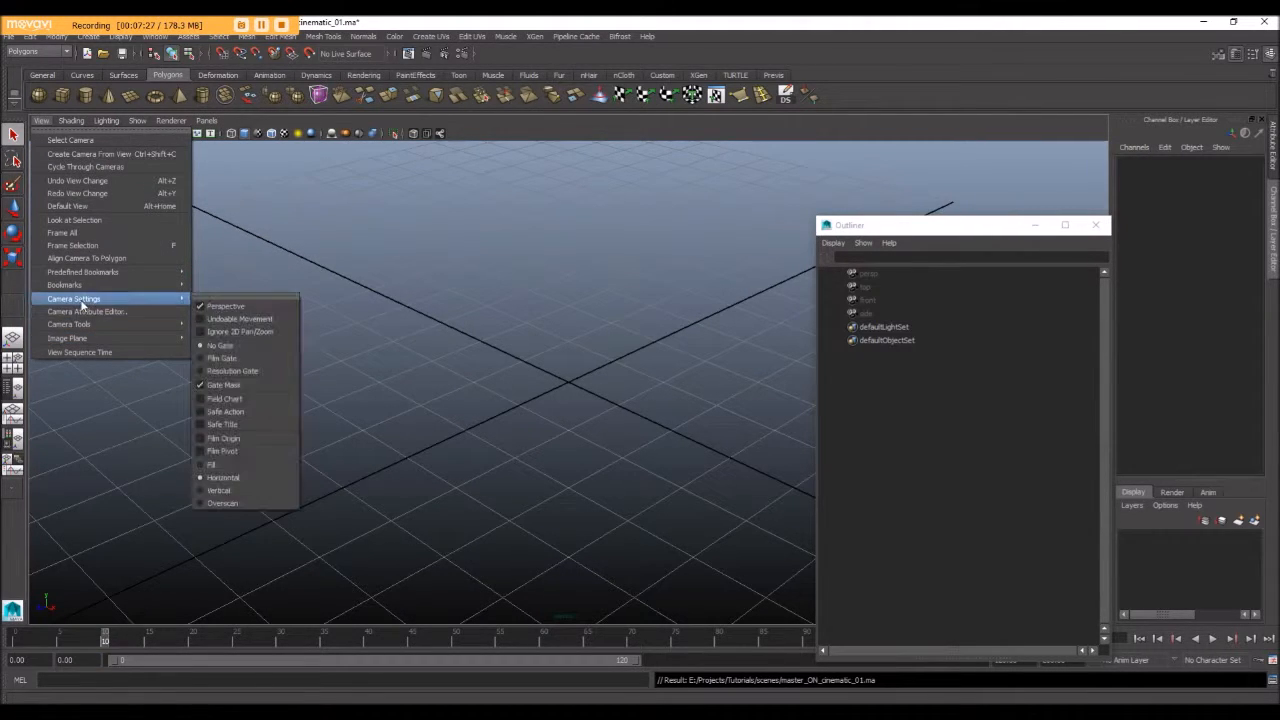
pyautogui.click(236, 371)
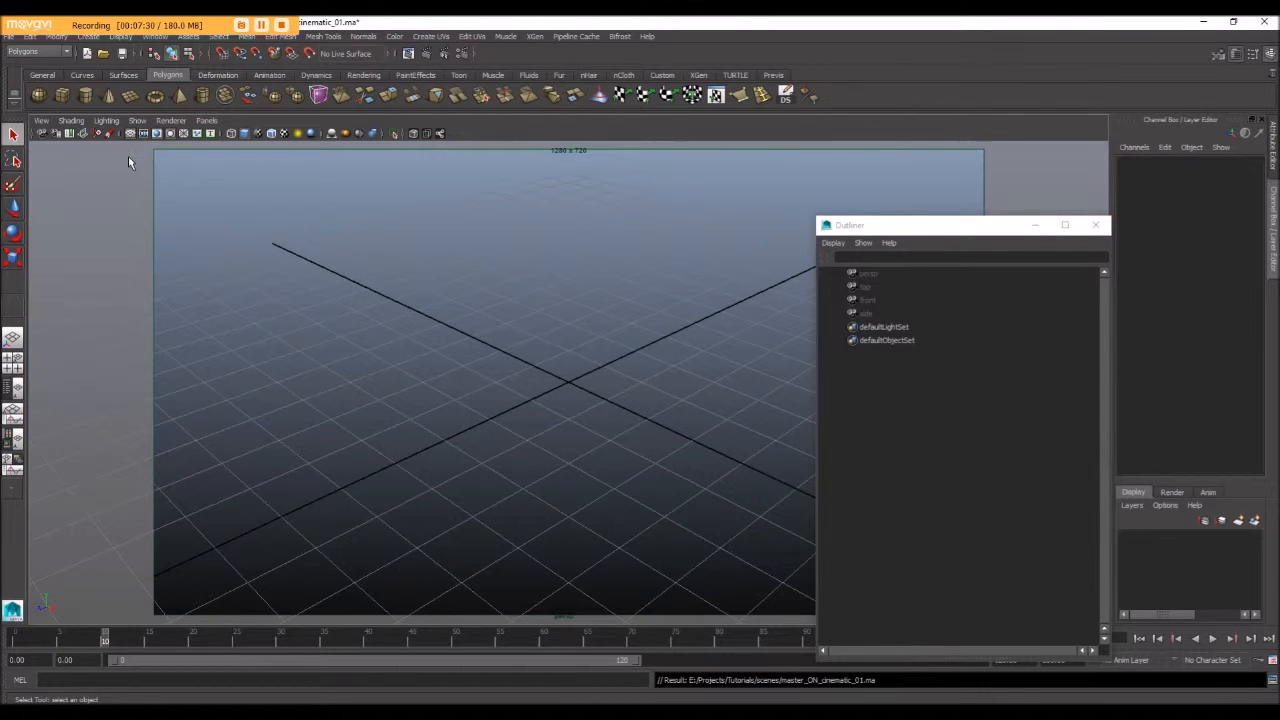
# - Minimize the Outliner and turn on the Safe Action guide for the perspective camera
pyautogui.click(1035, 224)
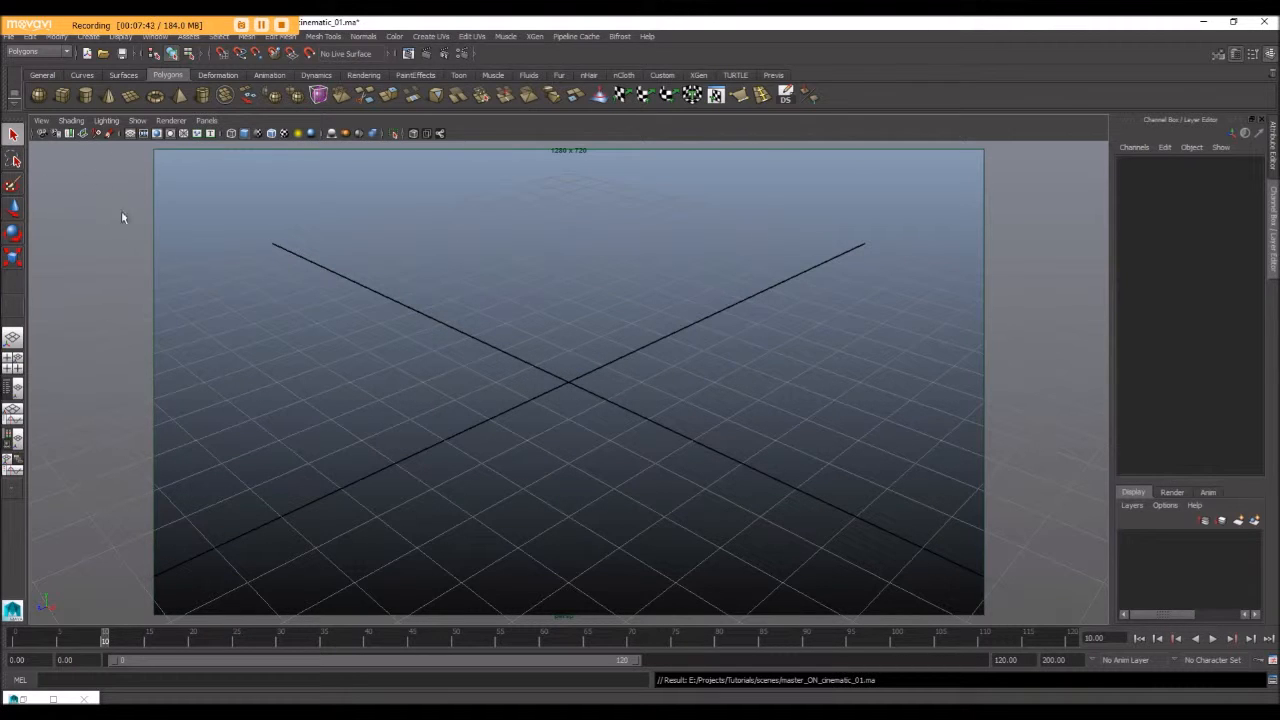
pyautogui.click(41, 121)
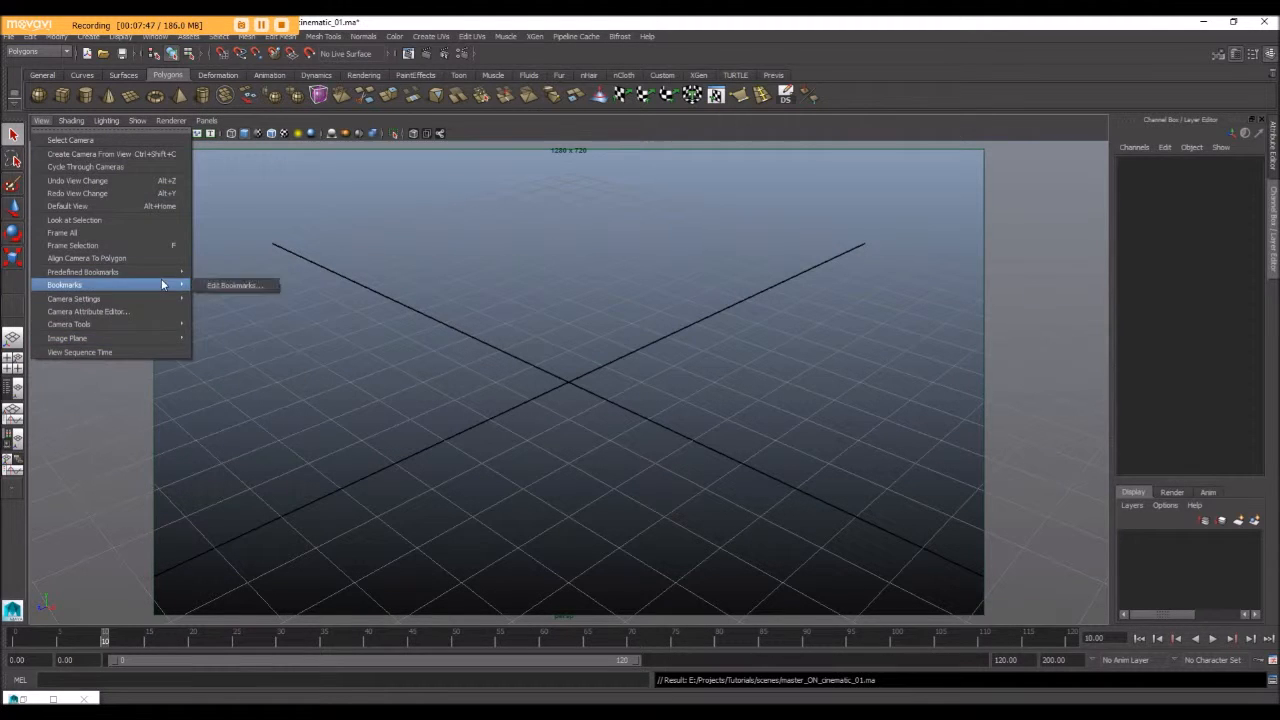
pyautogui.moveTo(75, 298)
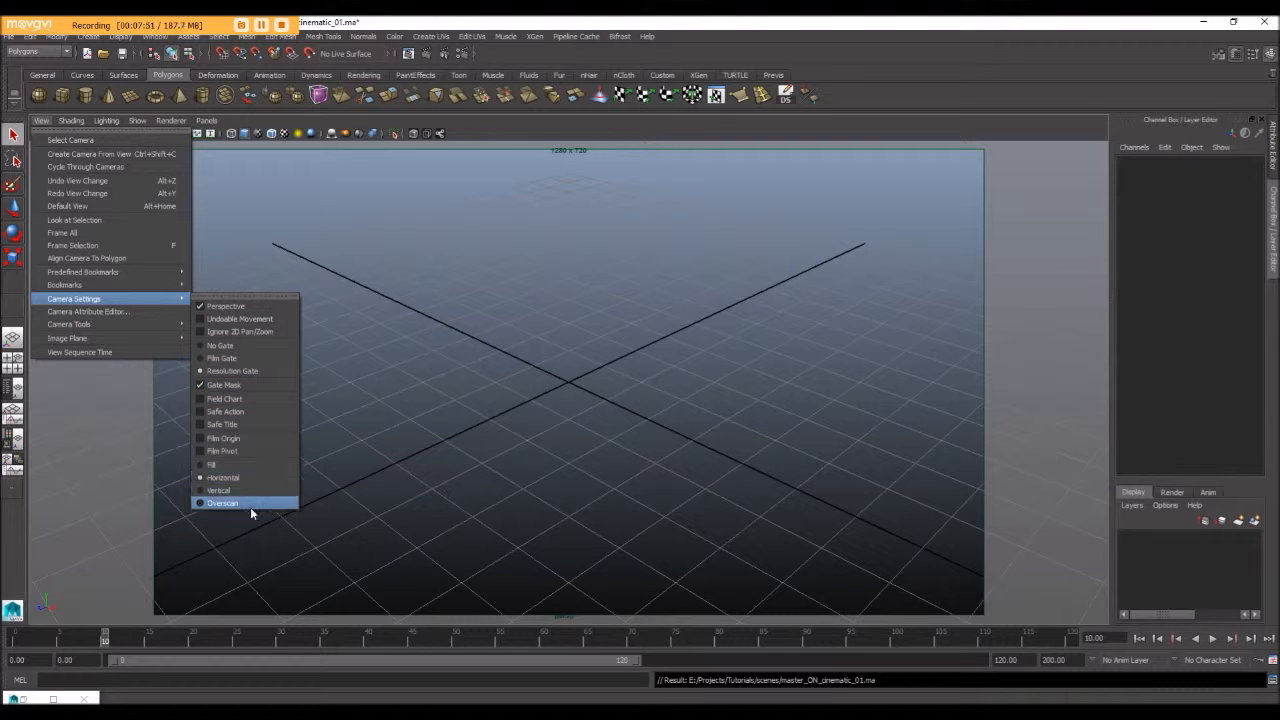
pyautogui.click(231, 412)
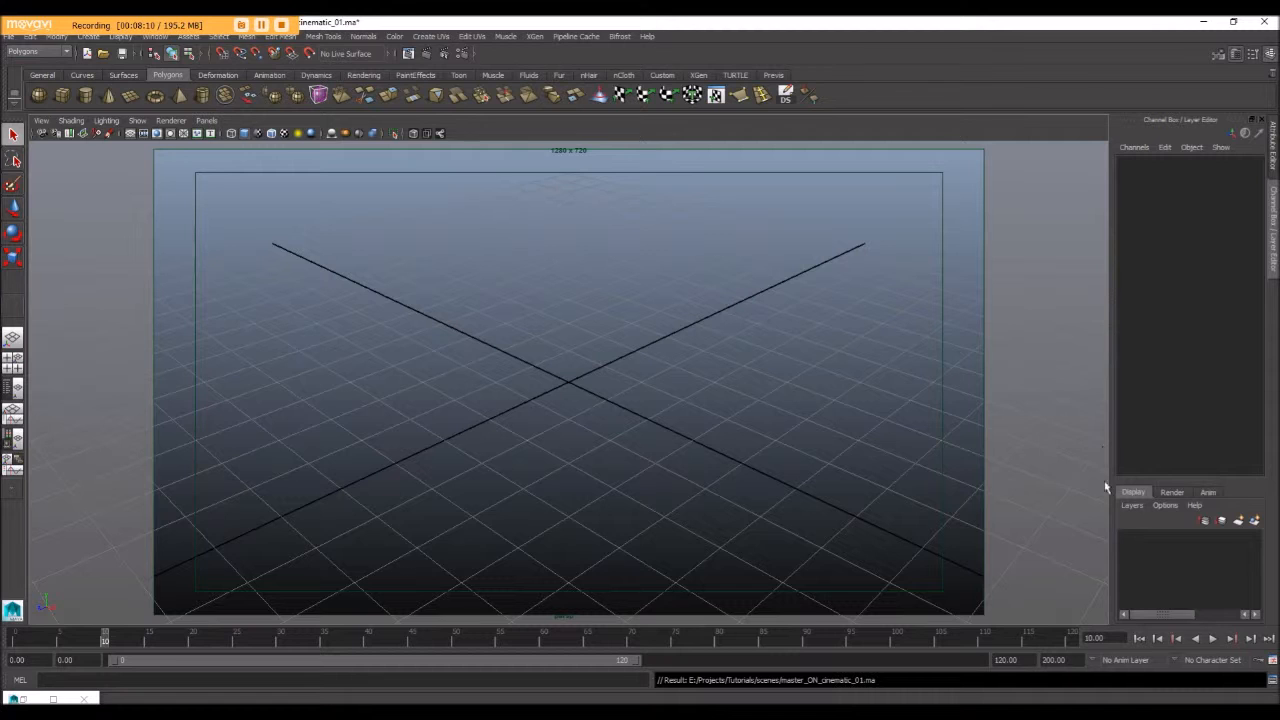
# - Review the Time Slider and playback preferences, and save them
pyautogui.click(1272, 660)
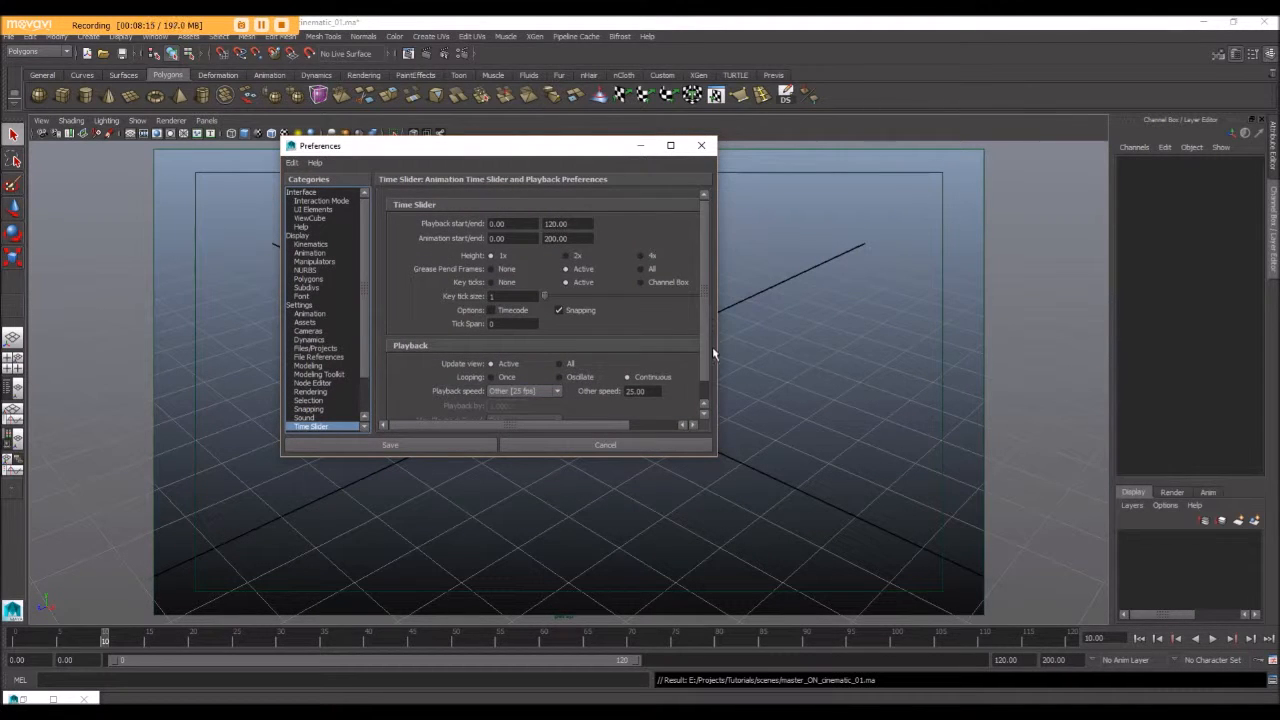
pyautogui.scroll(-1, 712, 352)
pyautogui.scroll(1, 689, 386)
pyautogui.click(418, 448)
# - Reopen the Render Settings and review the file output, frame range and image size
pyautogui.click(461, 53)
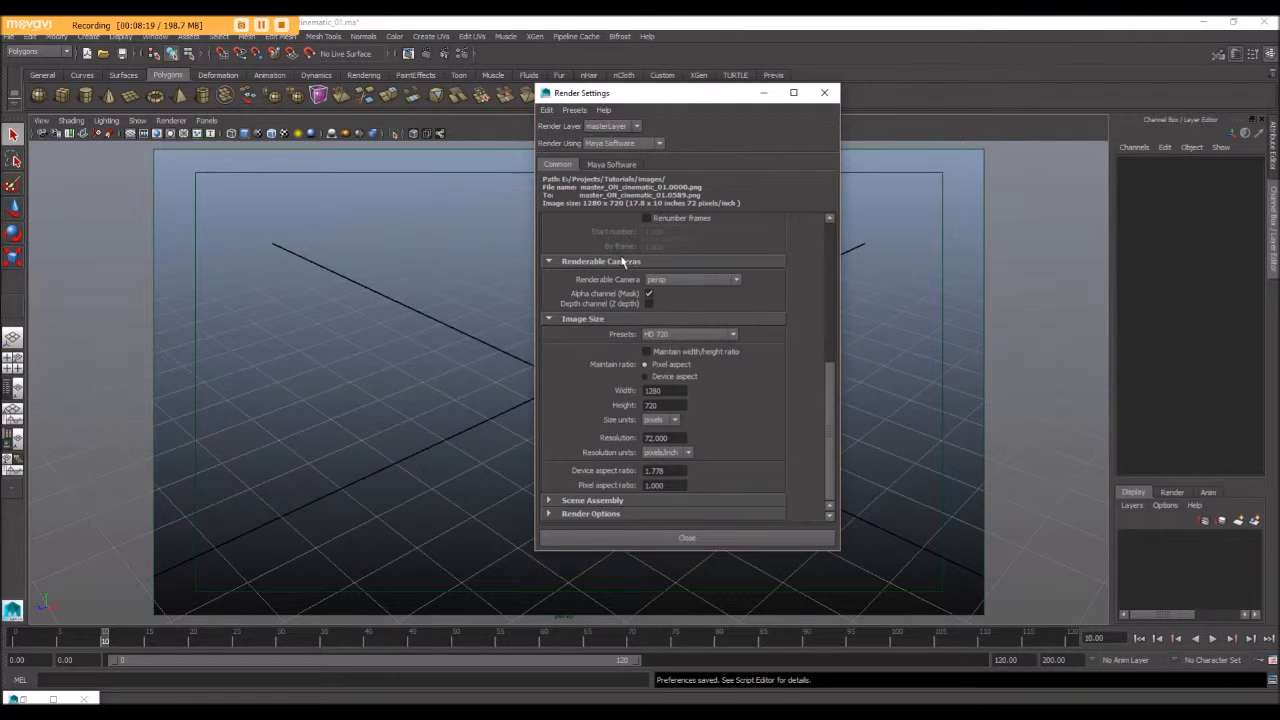
pyautogui.scroll(5, 750, 325)
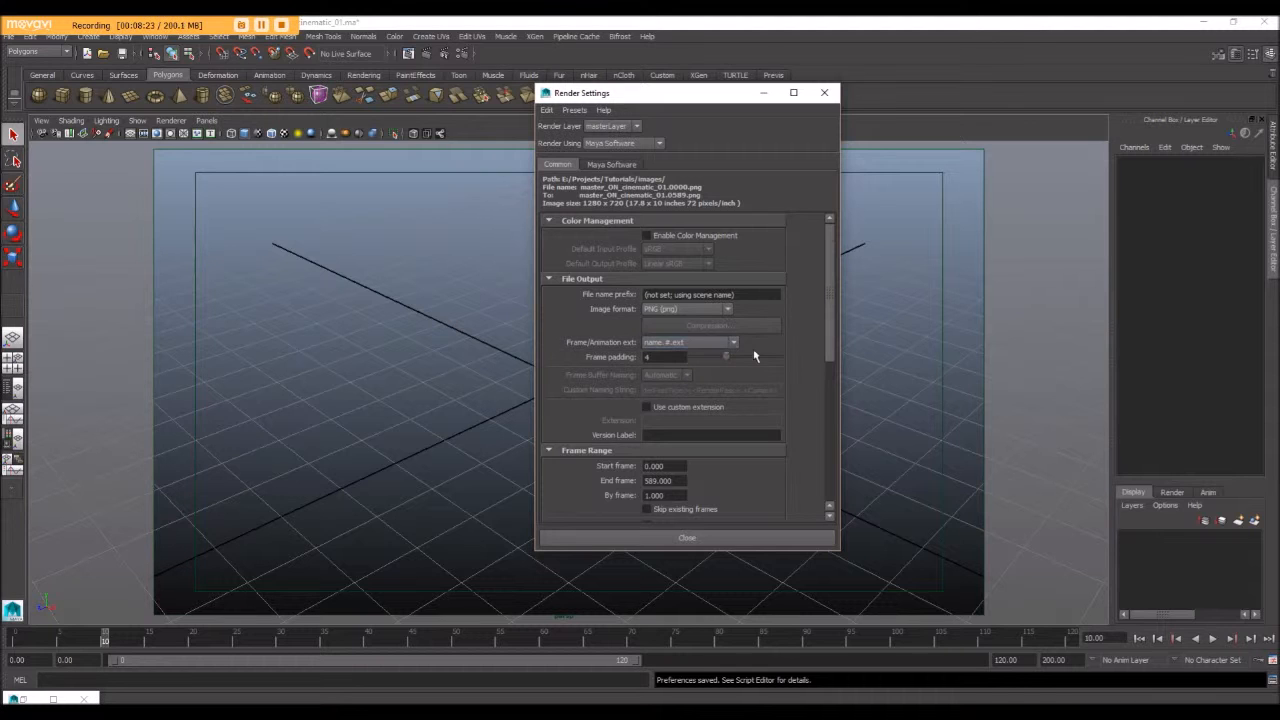
pyautogui.scroll(-3, 755, 356)
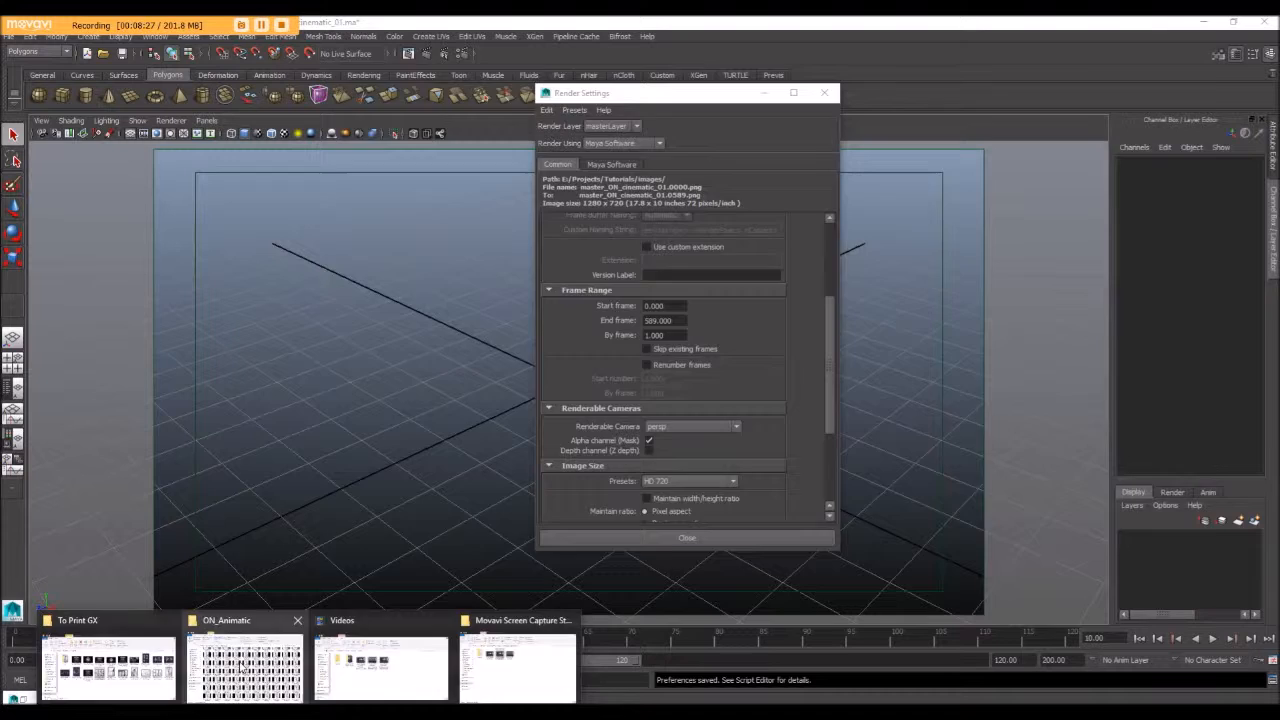
# - Bring up and minimize the ON_Animatic folder, and switch to the "Camera Layout for 3D Previs in Maya" notes
pyautogui.click(250, 665)
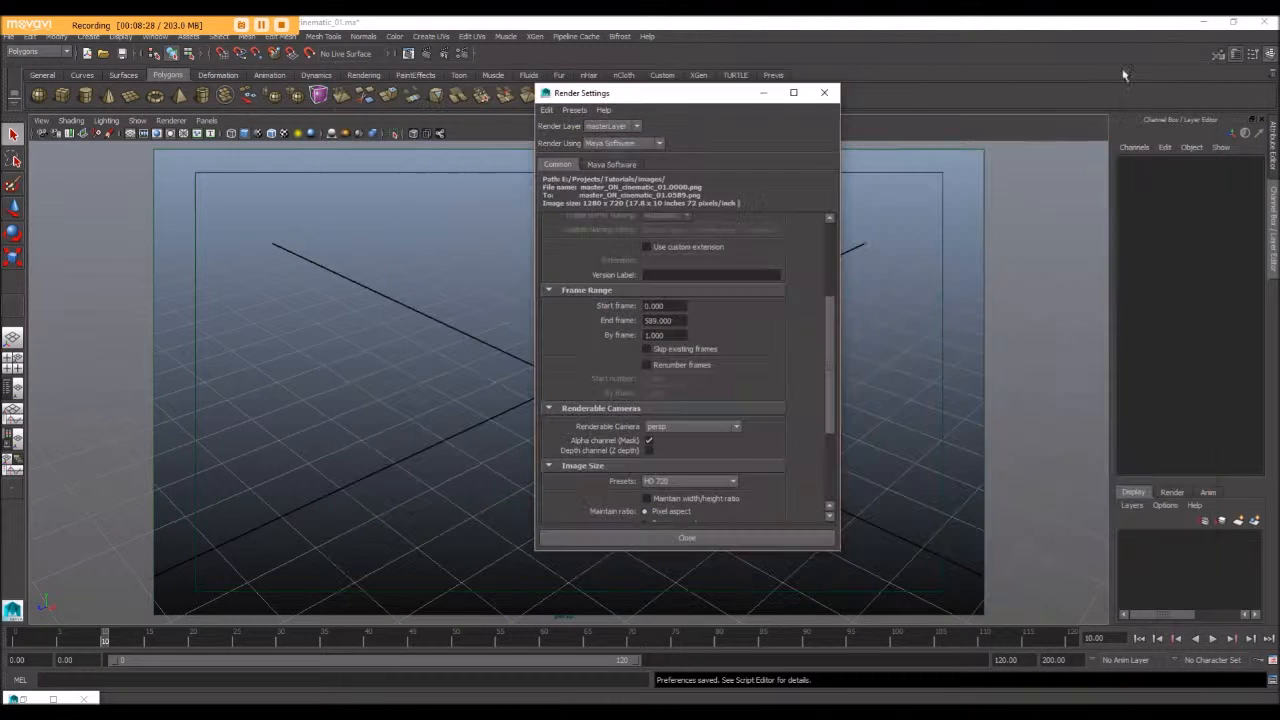
pyautogui.click(1132, 71)
pyautogui.hotkey('alt', 'Tab')
pyautogui.click(1061, 284)
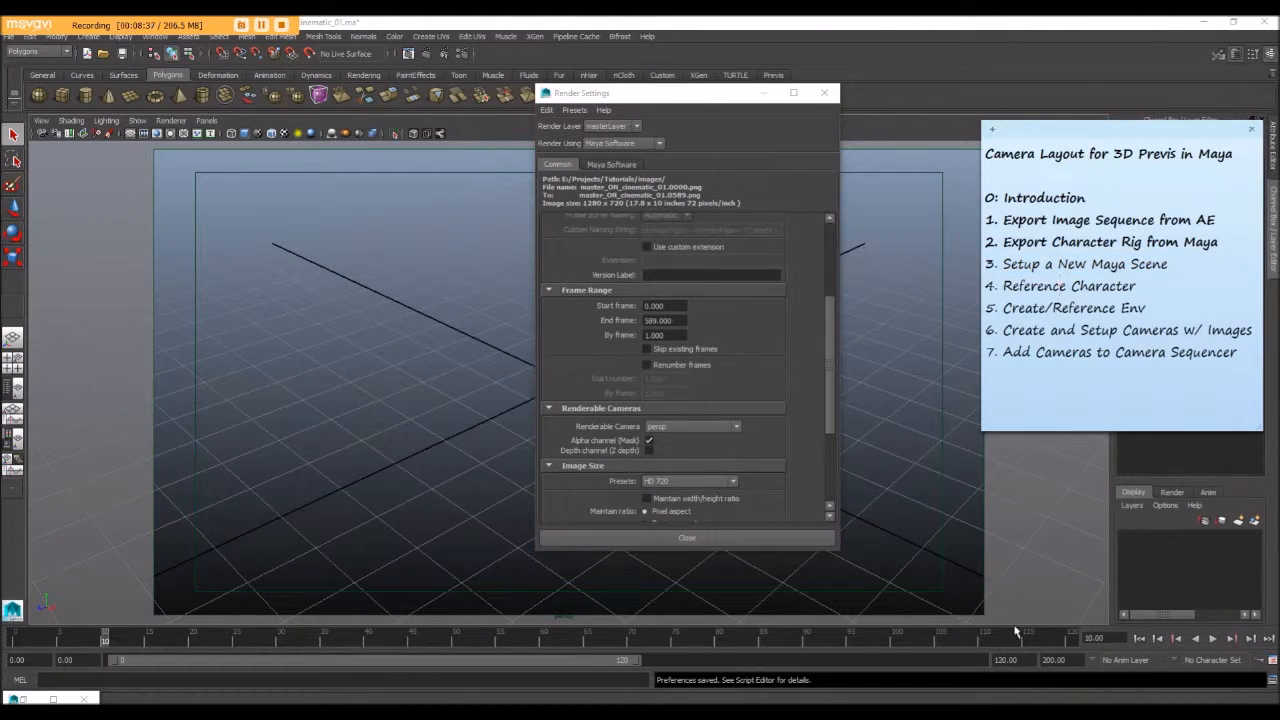